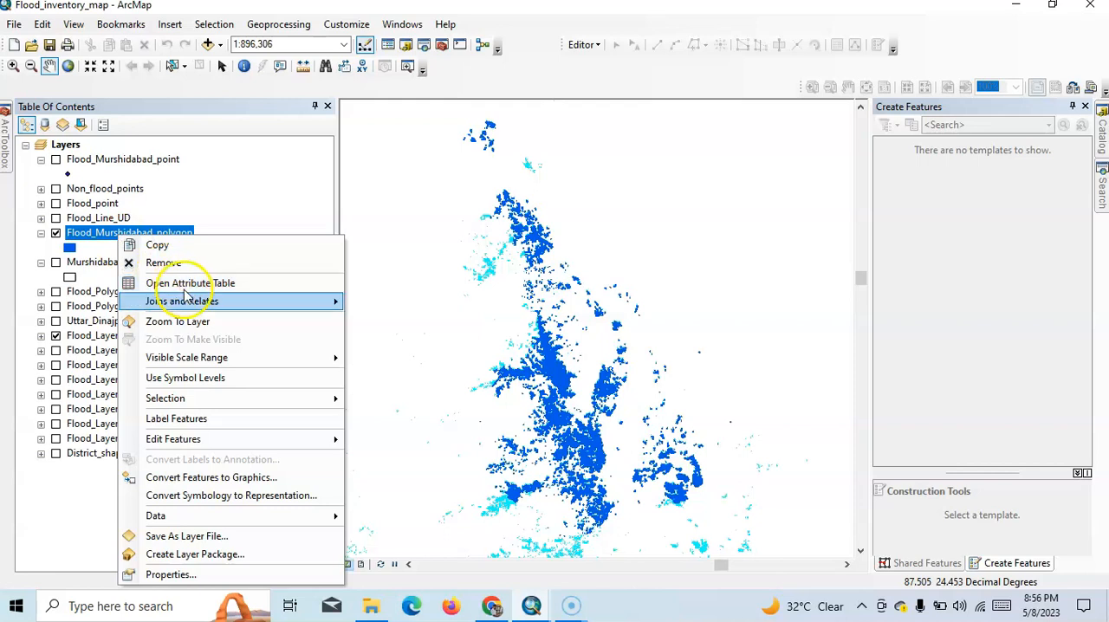
# - Examine the source properties of the Flood_Murshidabad_polygon layer, including its data type and shapefile entry
pyautogui.click(213, 576)
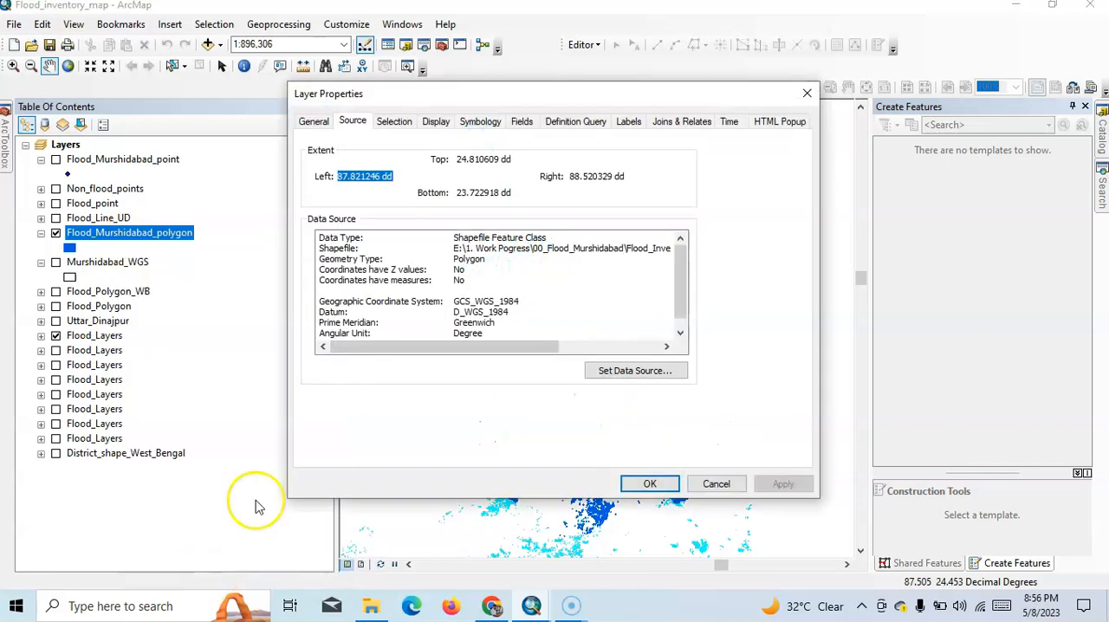
pyautogui.moveTo(453, 346); pyautogui.dragTo(454, 348)
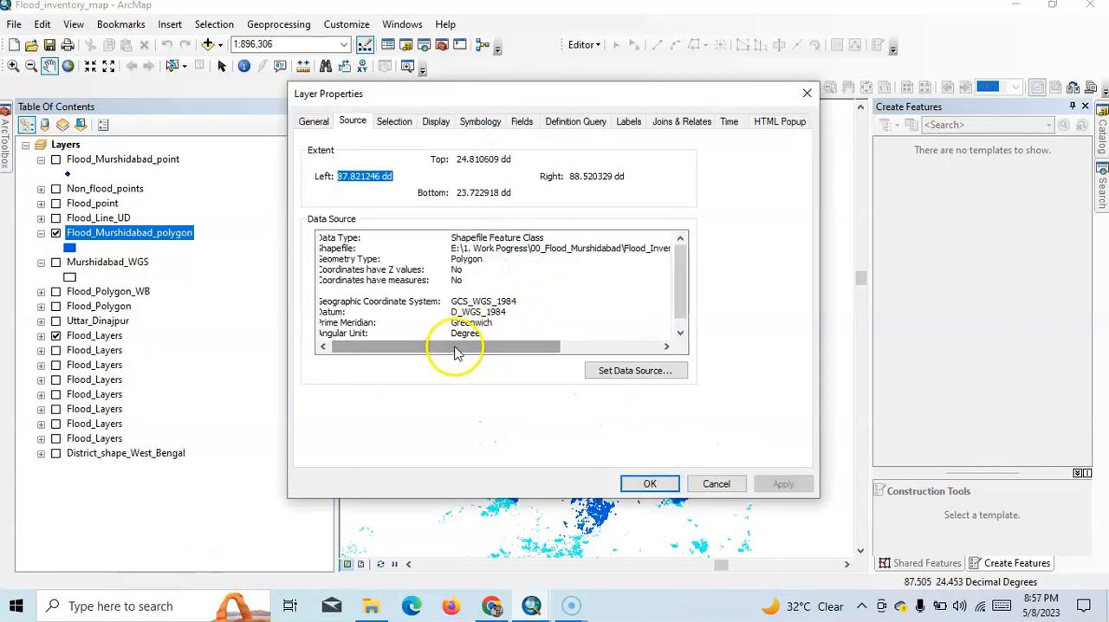
pyautogui.moveTo(330, 249); pyautogui.dragTo(373, 250)
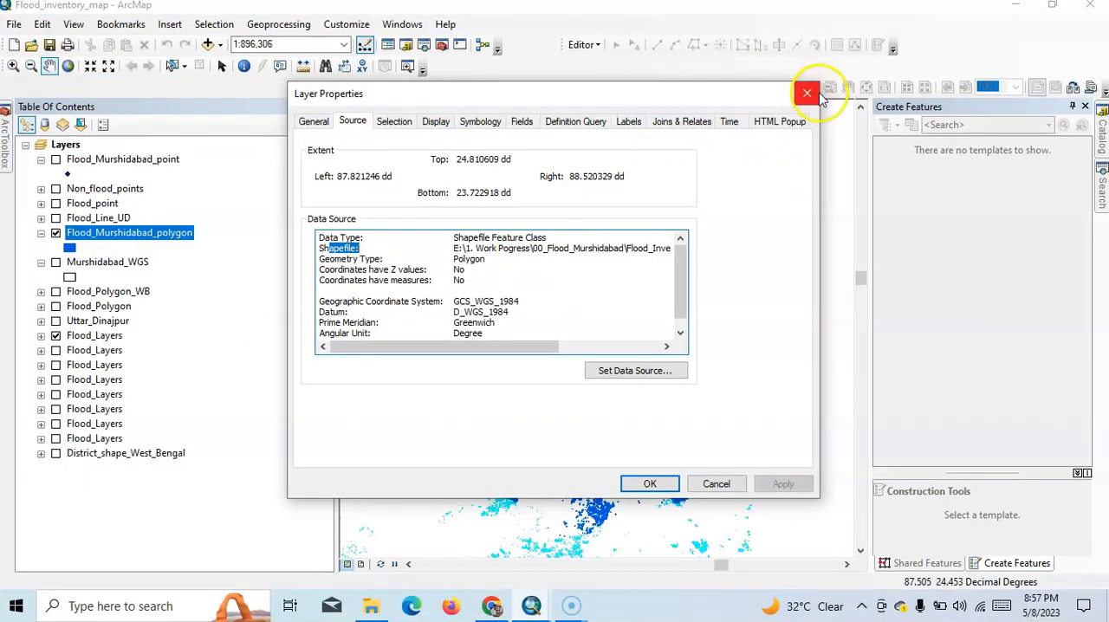
pyautogui.click(806, 93)
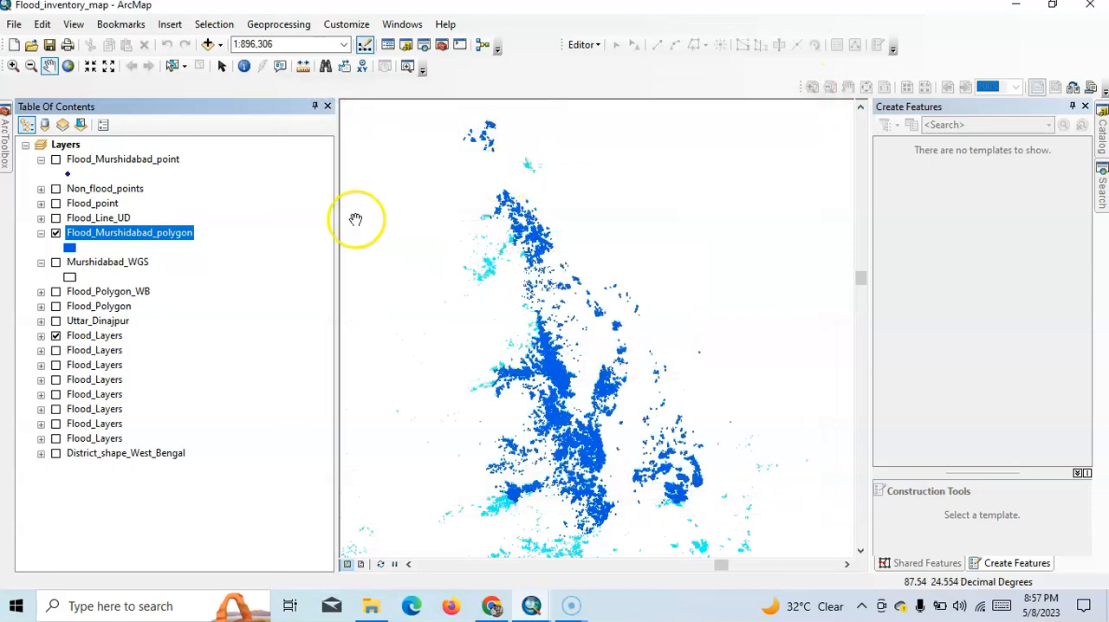
# - Hide the Flood_Murshidabad_polygon layer and check the data source of the visible Flood_Layers layer
pyautogui.click(56, 232)
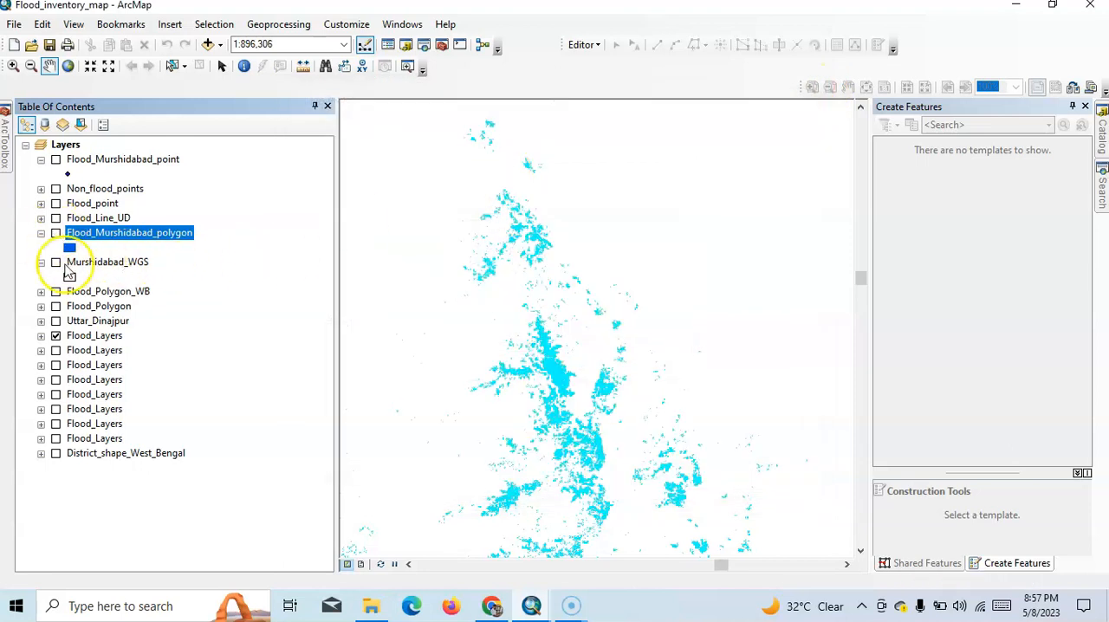
pyautogui.rightClick(97, 340)
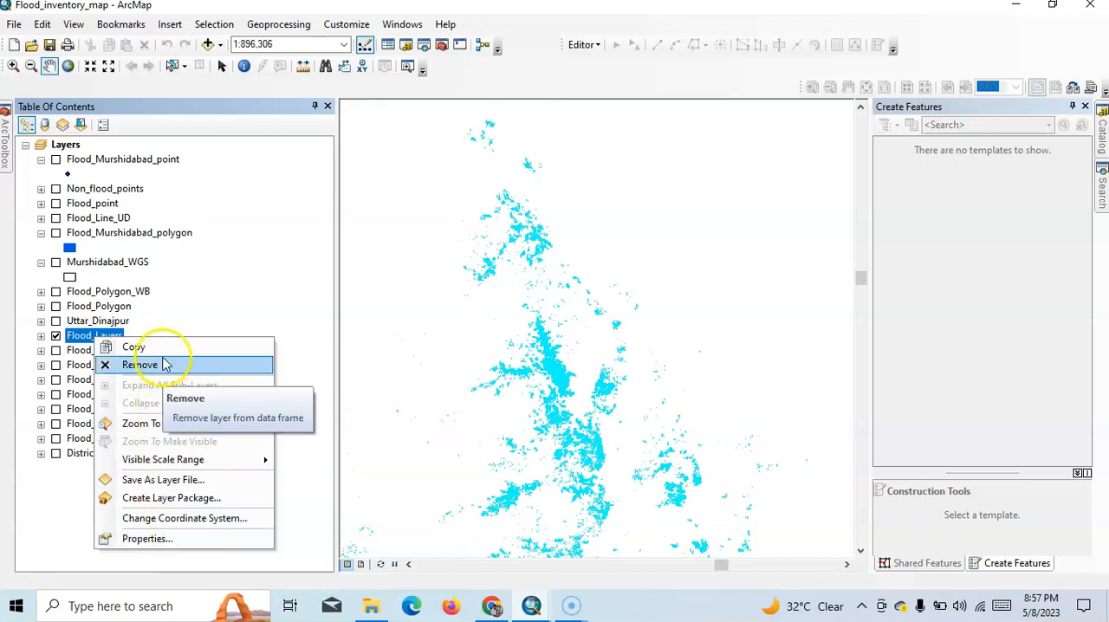
pyautogui.click(176, 540)
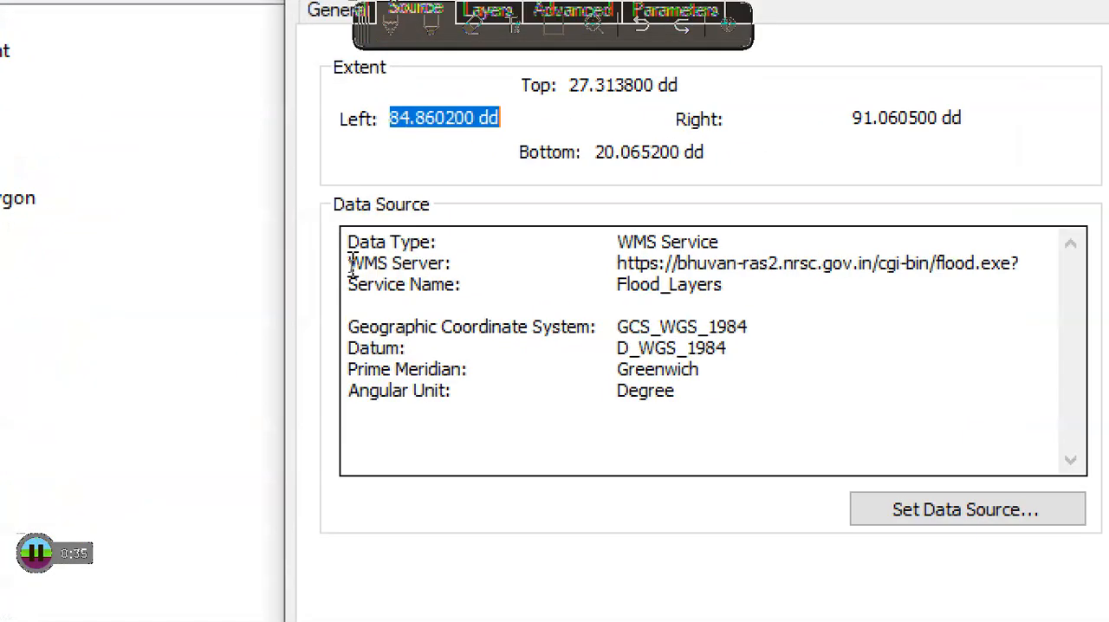
pyautogui.moveTo(350, 264); pyautogui.dragTo(407, 264)
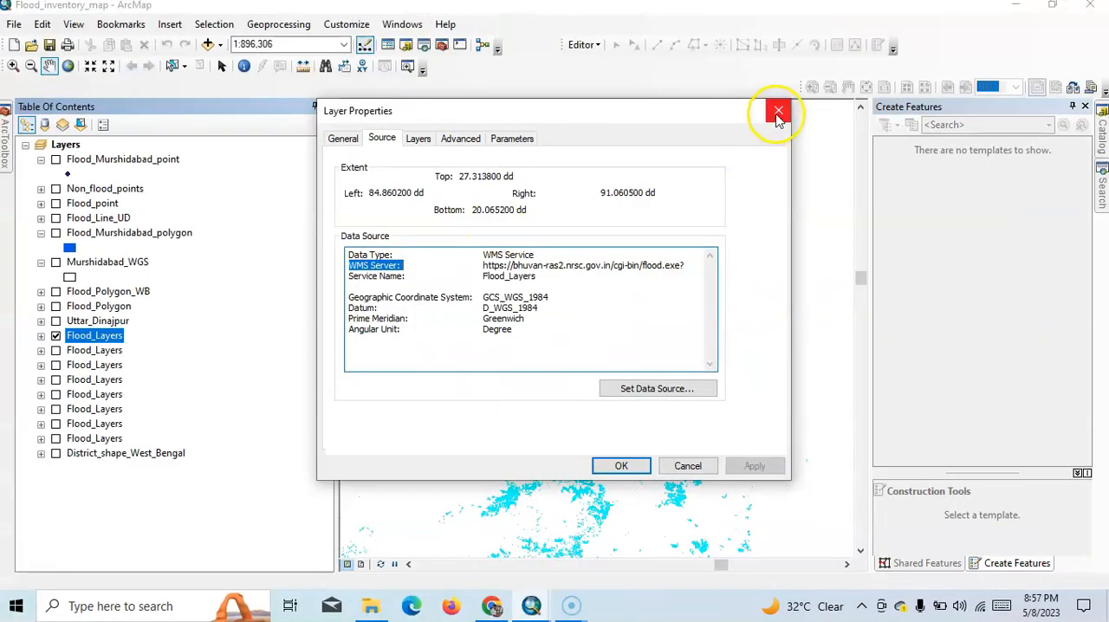
pyautogui.click(777, 112)
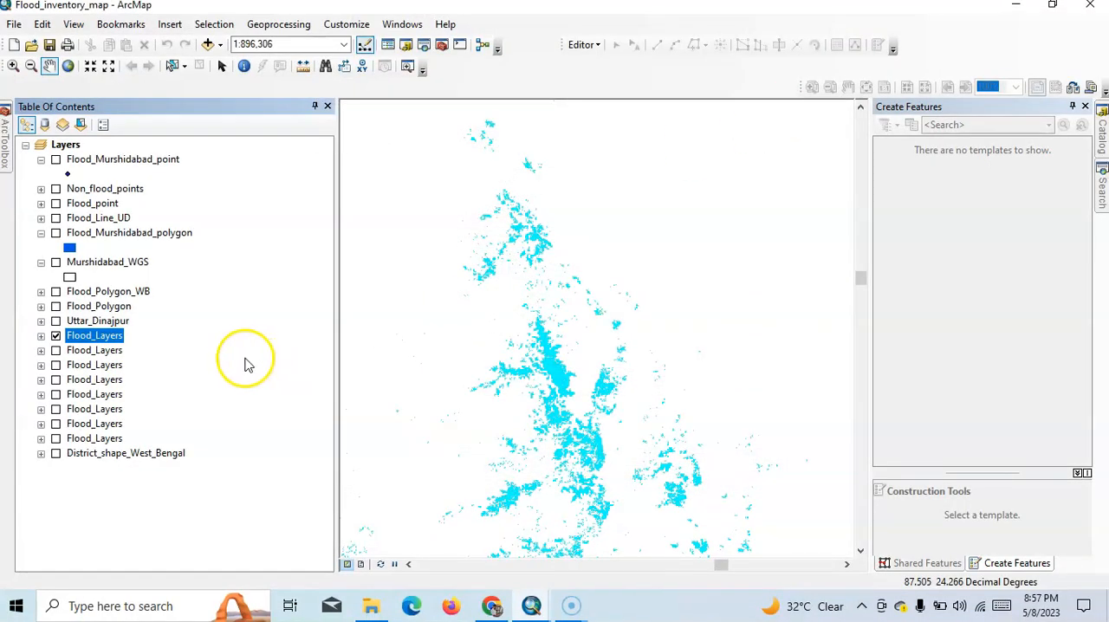
# - Copy the visible Flood_Layers layer from Flood_inventory_map into the Layers data frame of the untitled map document
pyautogui.rightClick(97, 337)
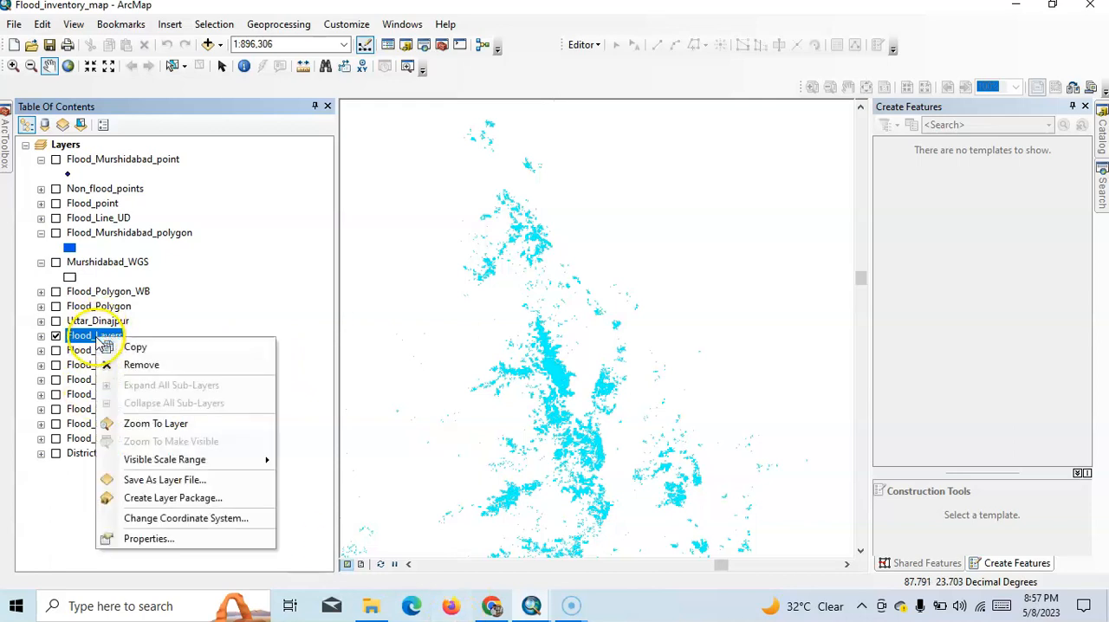
pyautogui.click(132, 346)
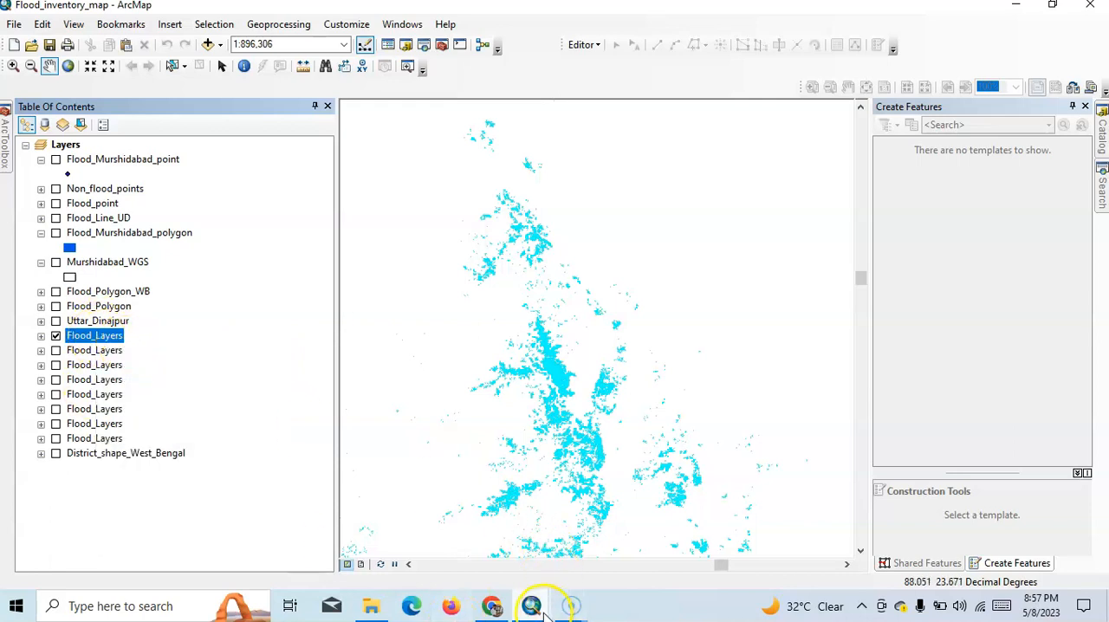
pyautogui.moveTo(531, 605)
pyautogui.click(587, 538)
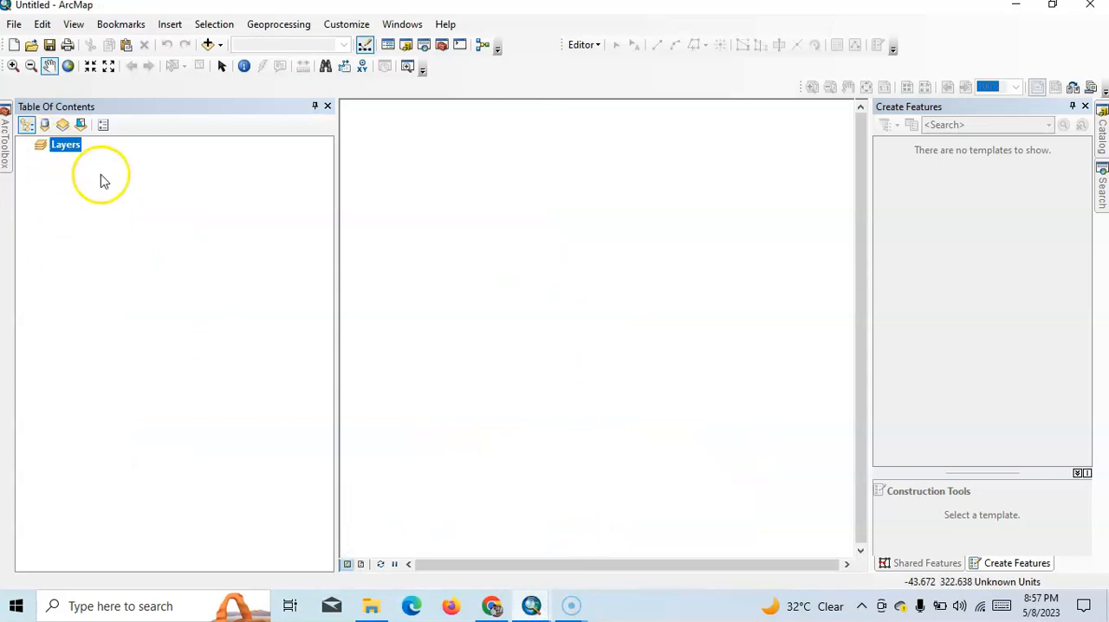
pyautogui.rightClick(65, 146)
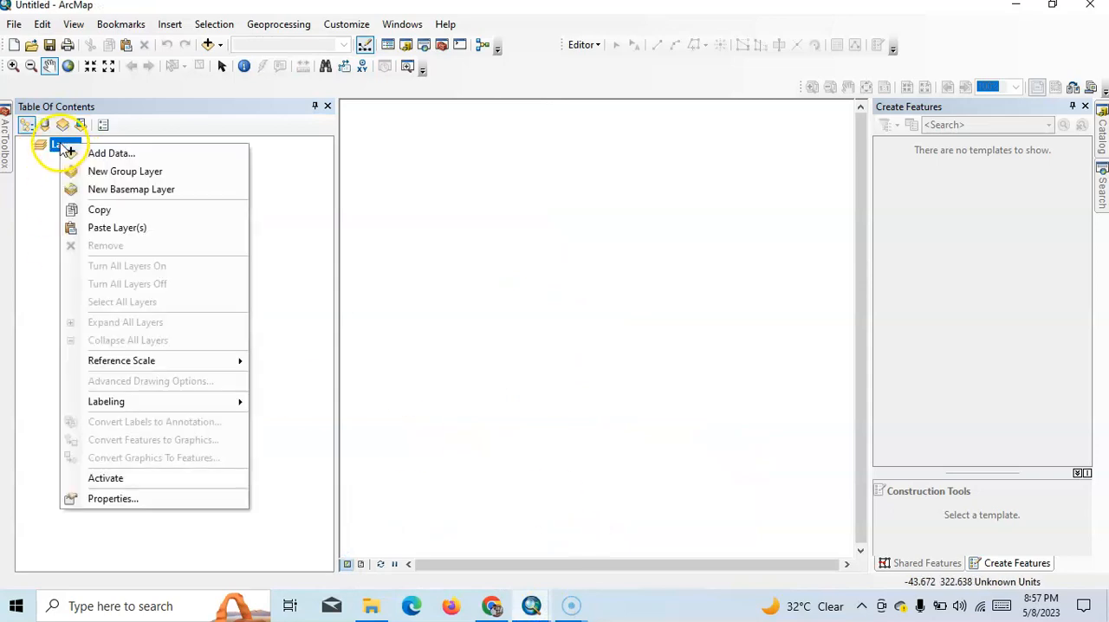
pyautogui.click(124, 230)
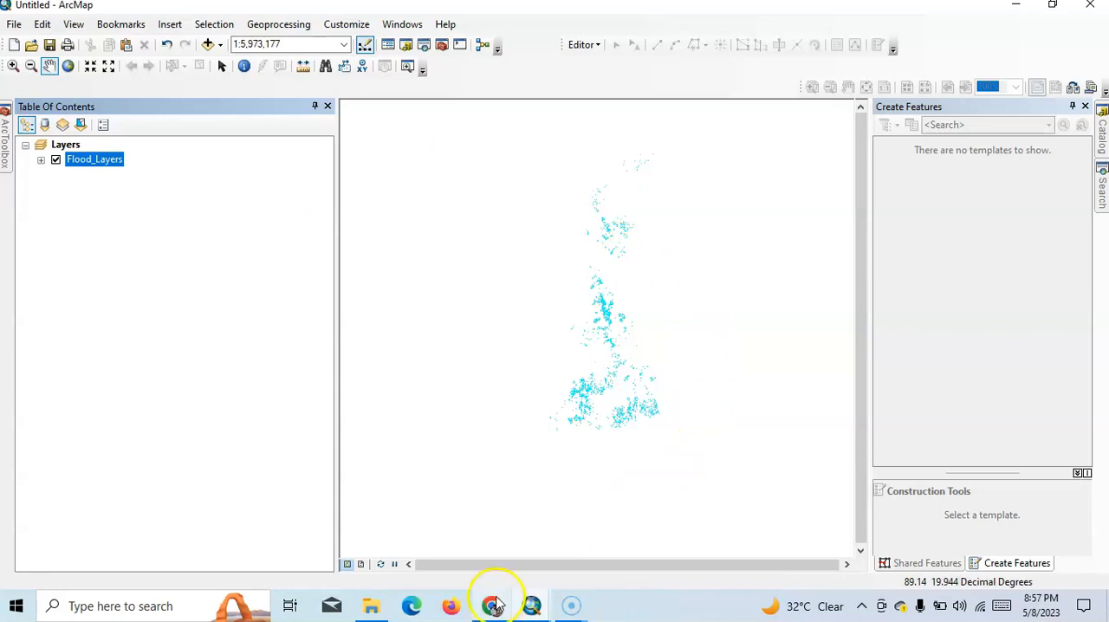
# - Close the Flood_inventory_map document without saving its changes
pyautogui.moveTo(531, 609)
pyautogui.click(468, 558)
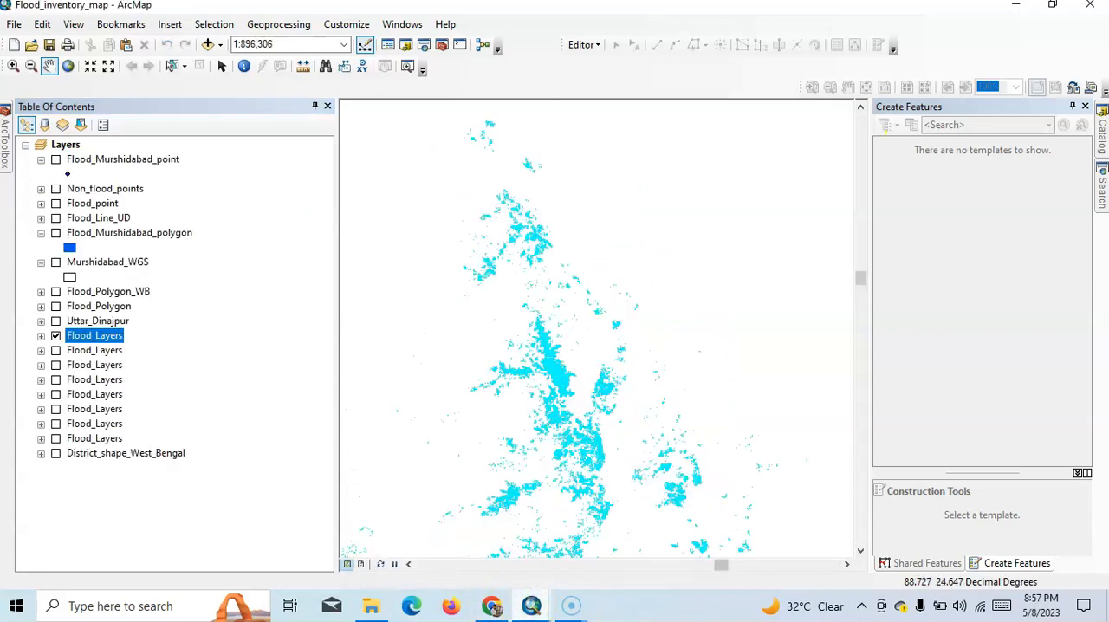
pyautogui.click(1088, 9)
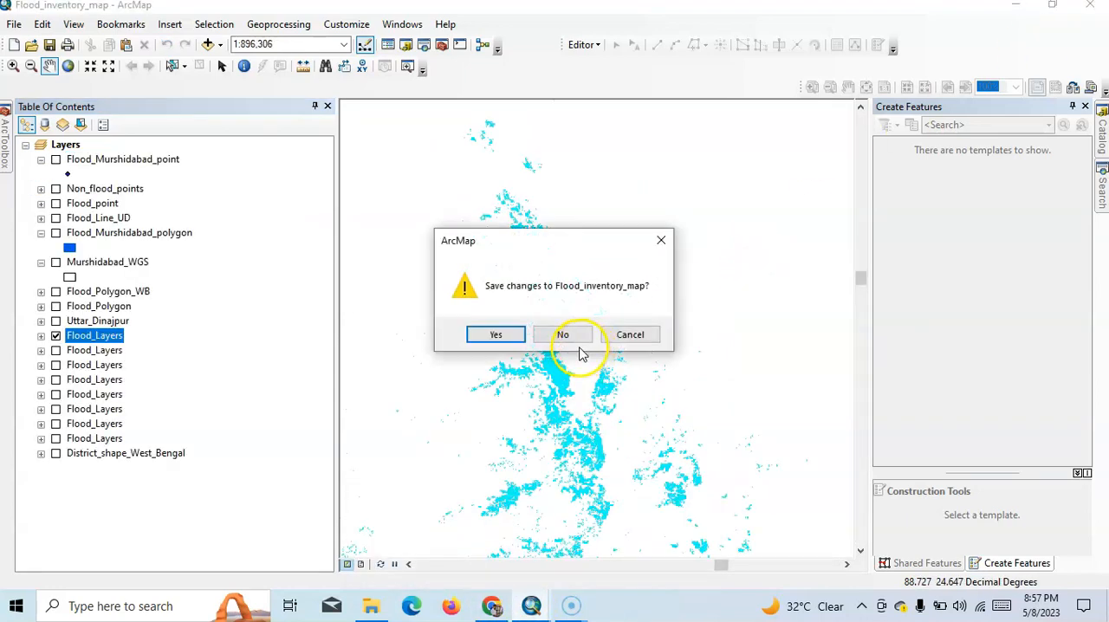
pyautogui.click(558, 337)
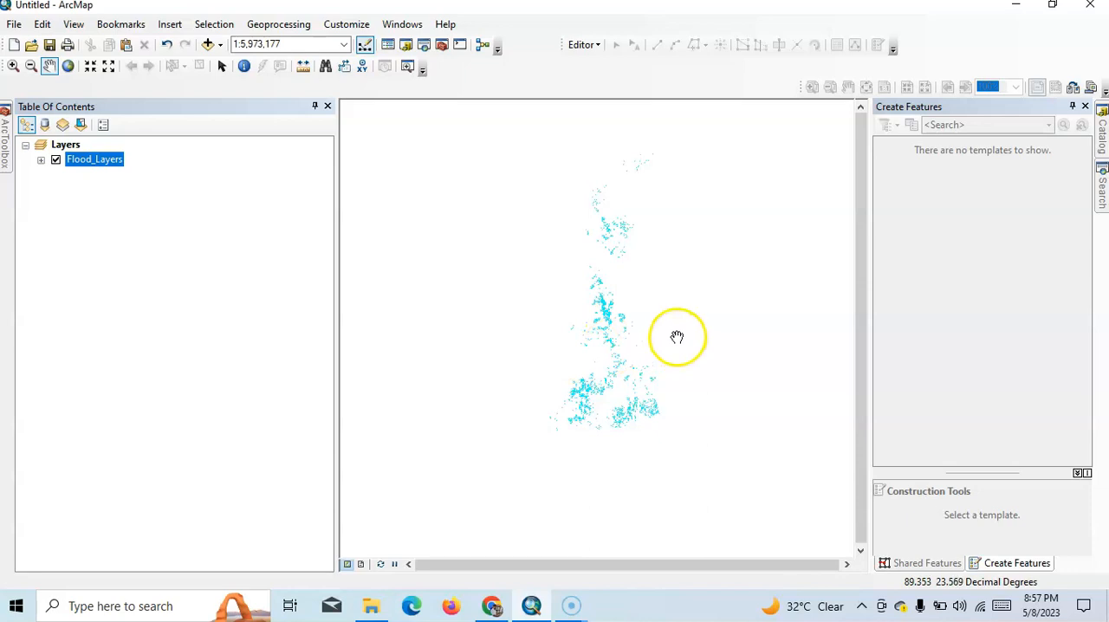
# - Frame the whole flood extent at a scale of 1:4,000,000 and start a map export
pyautogui.scroll(-1, 676, 336)
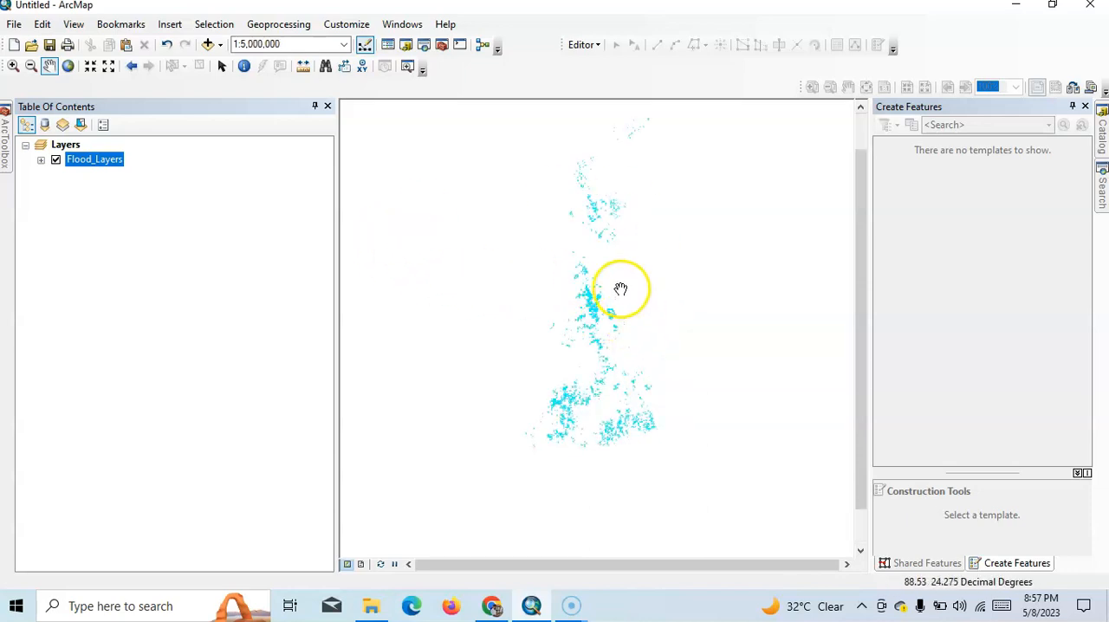
pyautogui.scroll(-1, 618, 285)
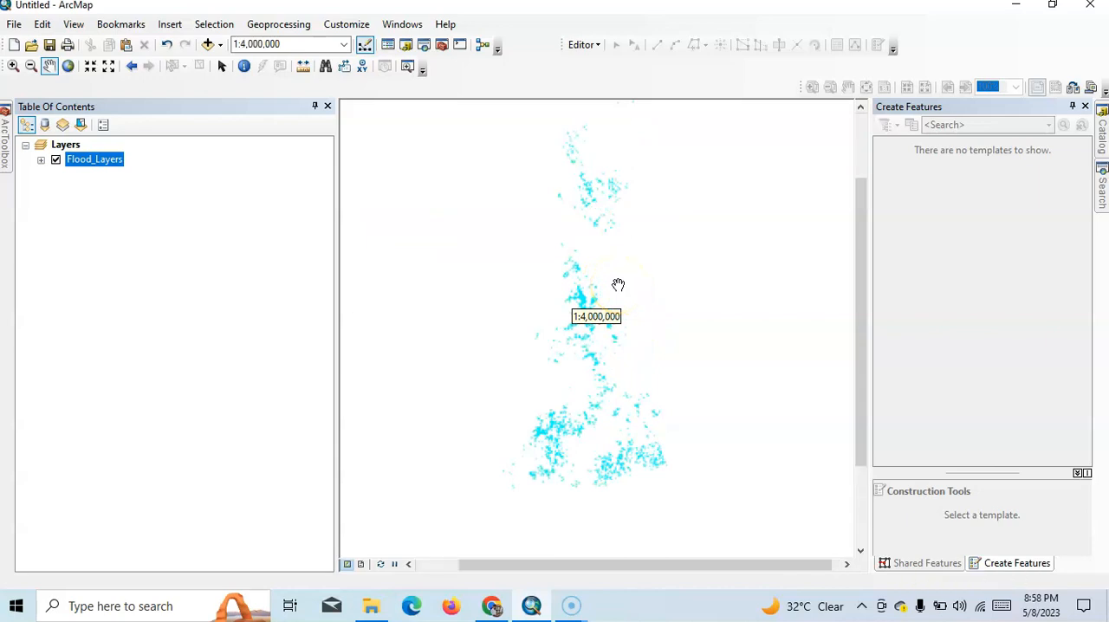
pyautogui.moveTo(581, 211); pyautogui.dragTo(574, 240)
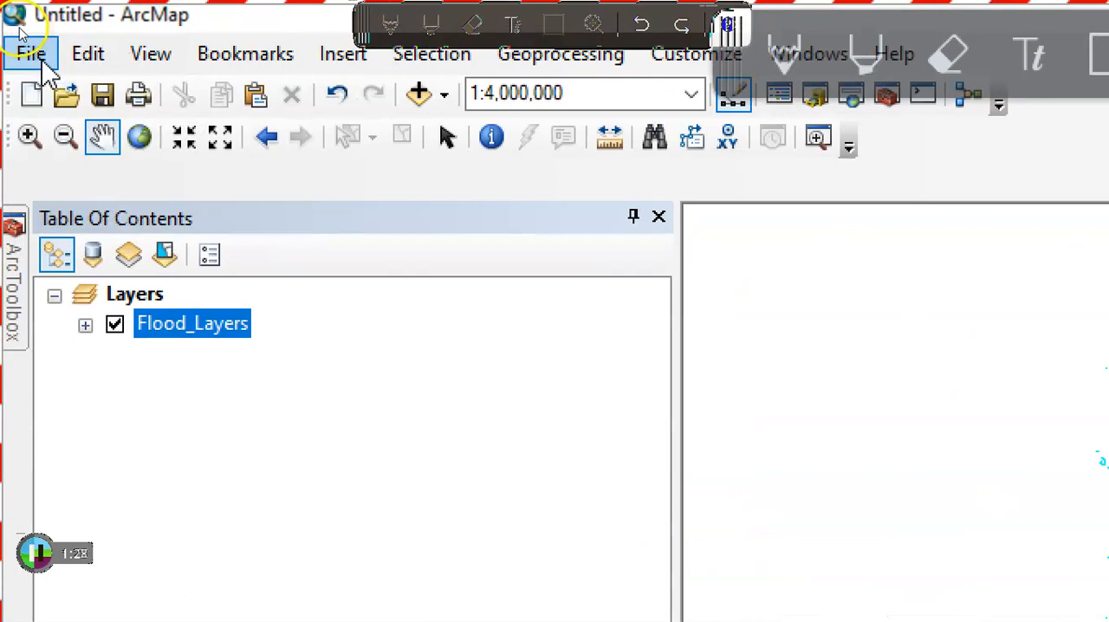
pyautogui.click(33, 55)
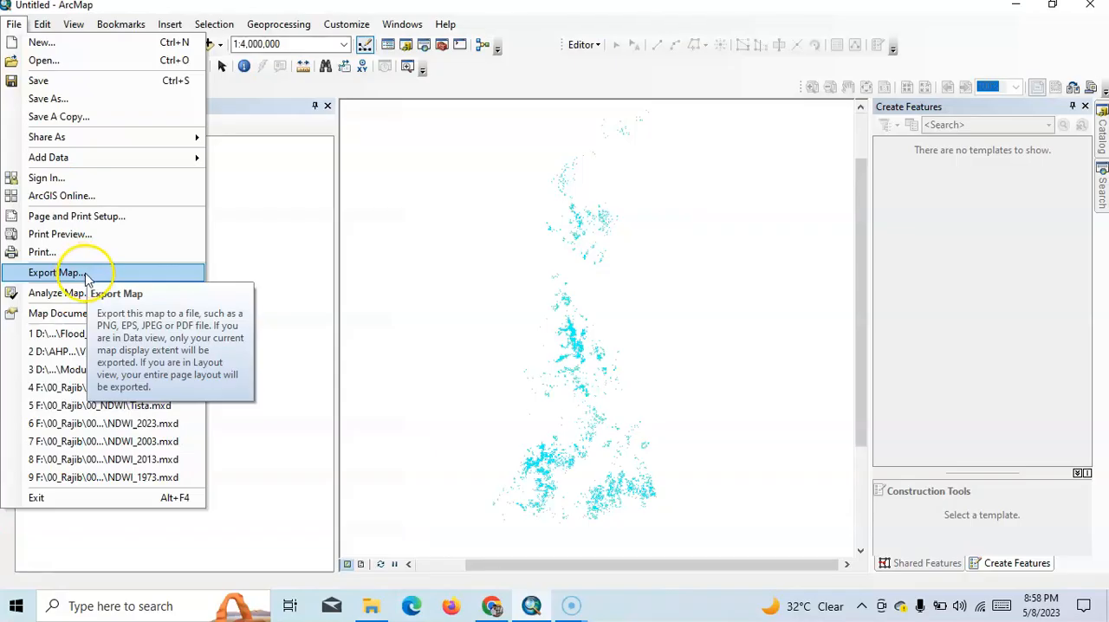
pyautogui.click(85, 275)
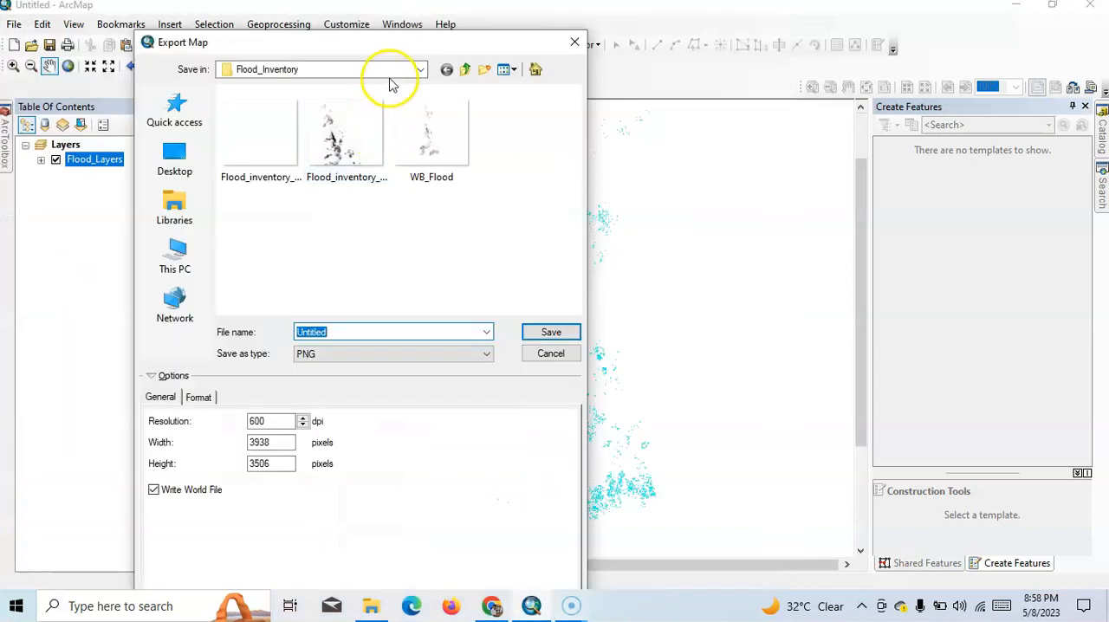
# - Create a WB_Flood folder on the Desktop as the export location and name the PNG file WB_Flood
pyautogui.click(390, 80)
pyautogui.click(177, 162)
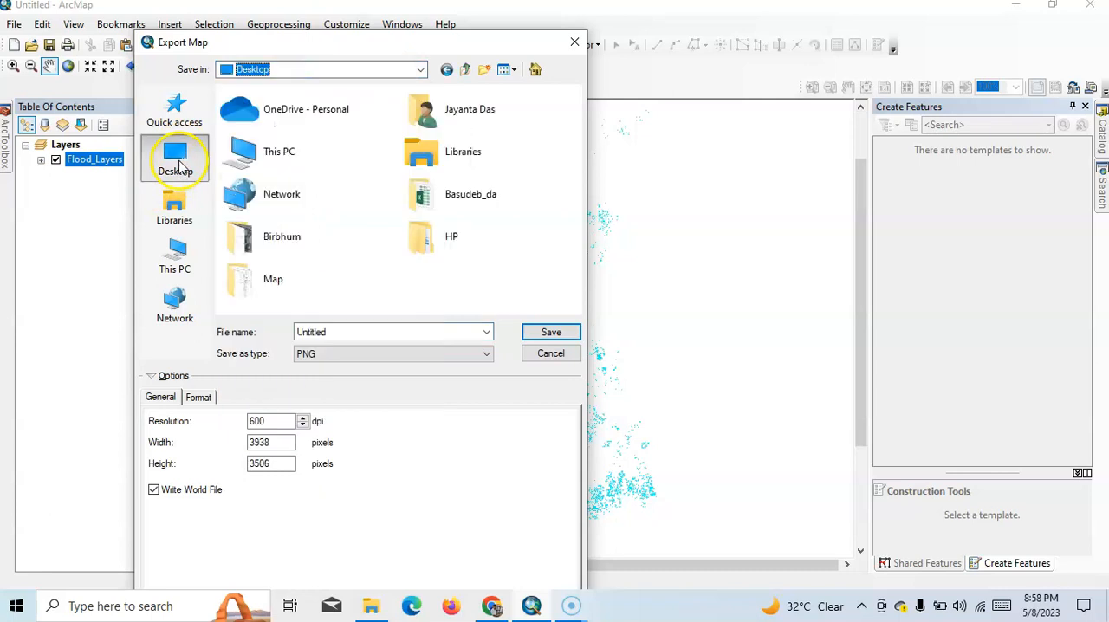
pyautogui.click(483, 69)
pyautogui.write('Flood')
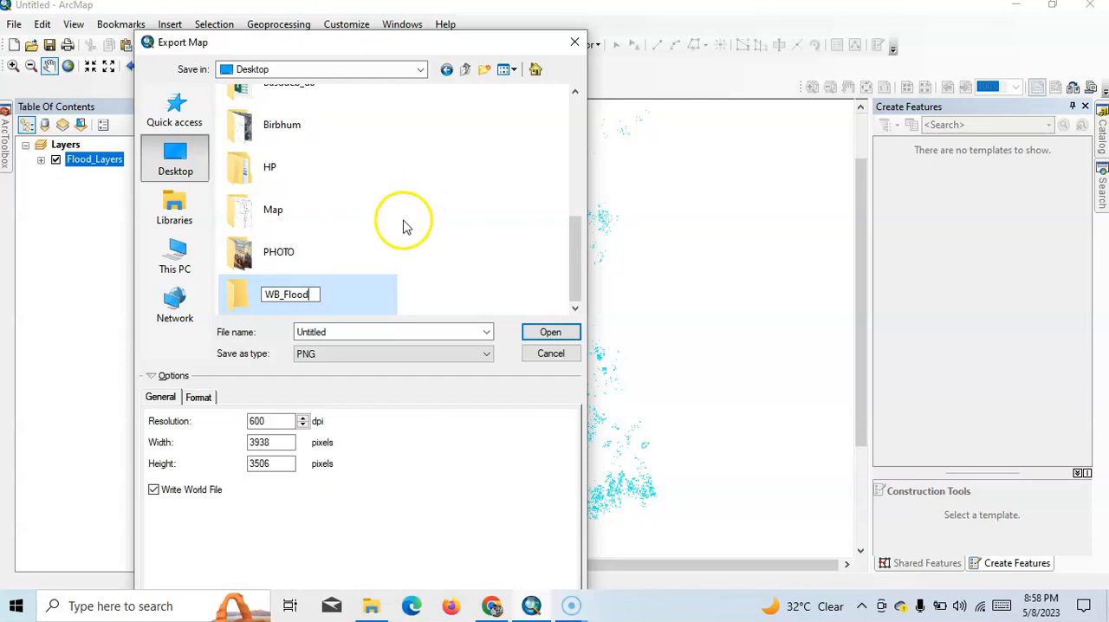
pyautogui.click(353, 317)
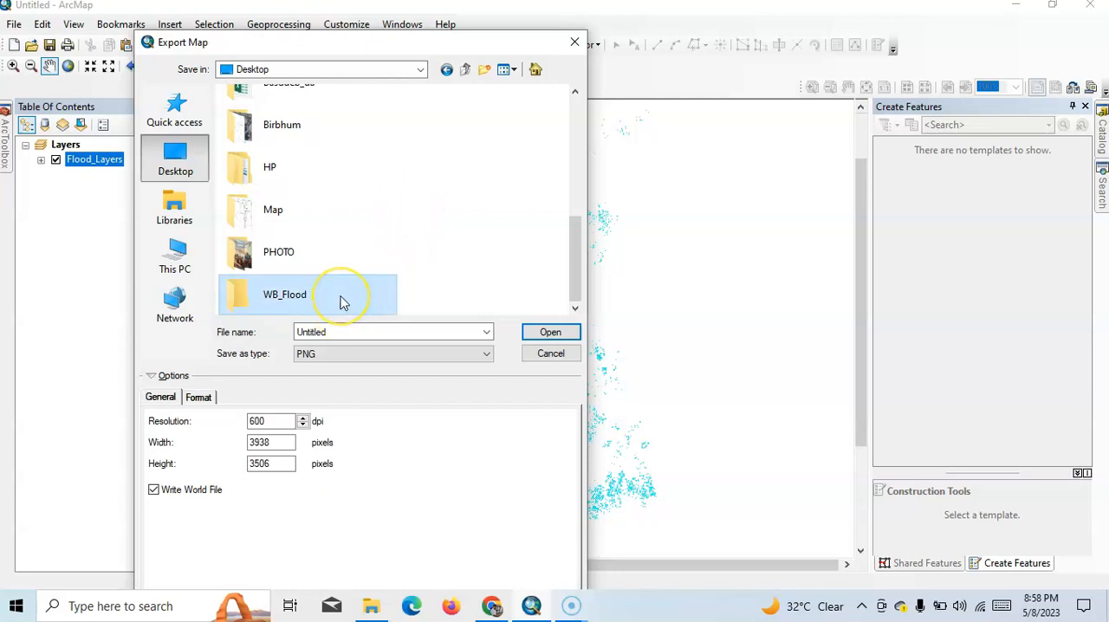
pyautogui.doubleClick(342, 302)
pyautogui.doubleClick(342, 329)
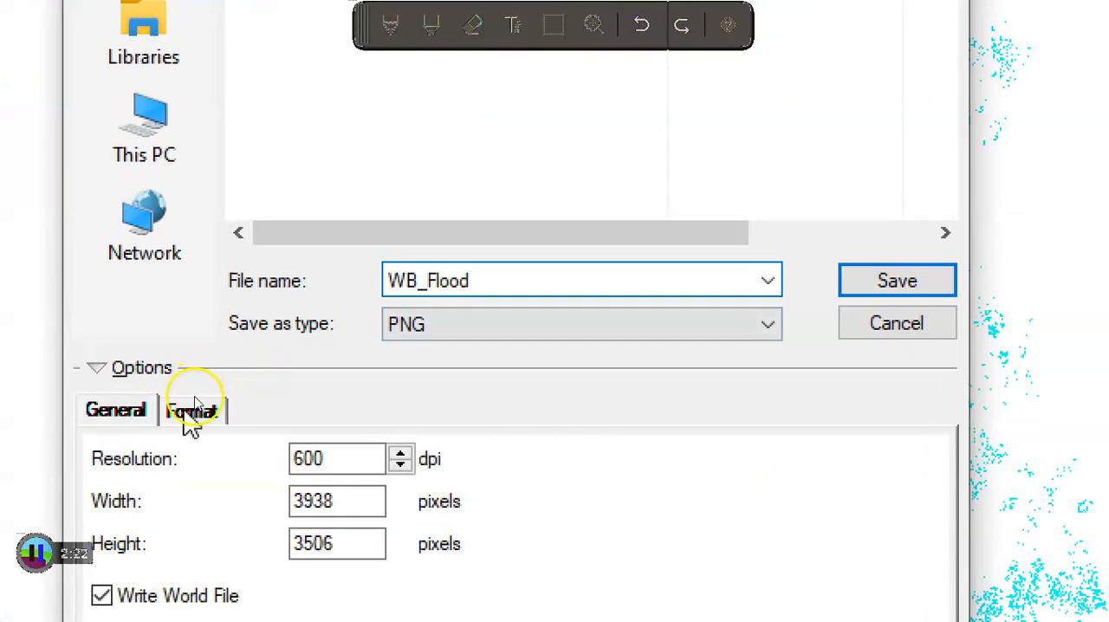
# - Export the PNG in 1-bit Monochrome Threshold color mode with the threshold value at 256
pyautogui.click(191, 411)
pyautogui.click(351, 460)
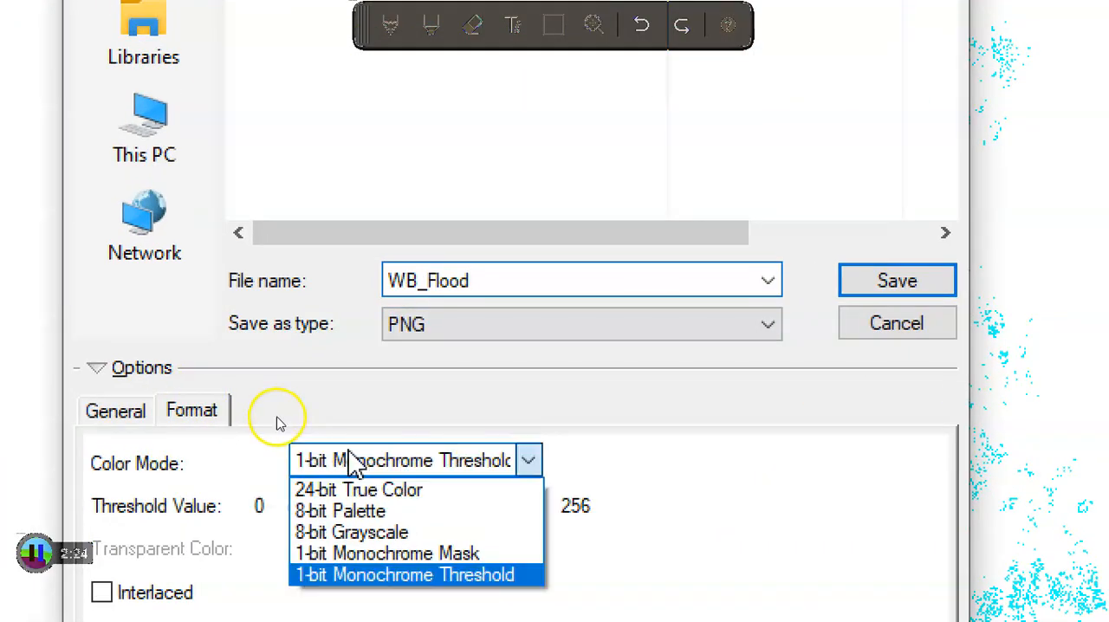
pyautogui.click(362, 489)
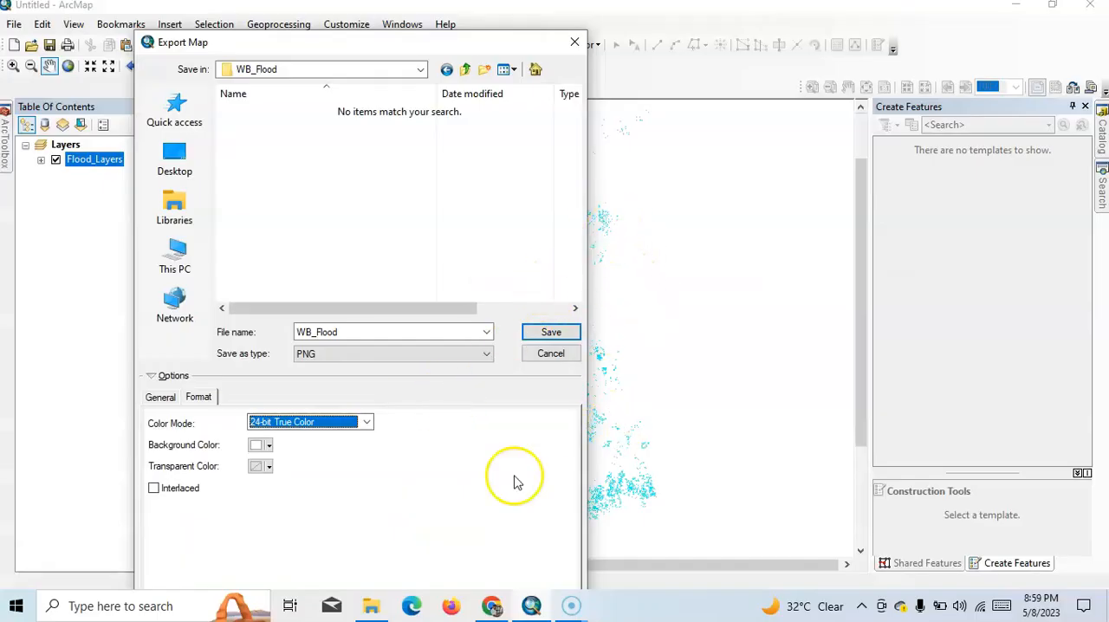
pyautogui.click(365, 423)
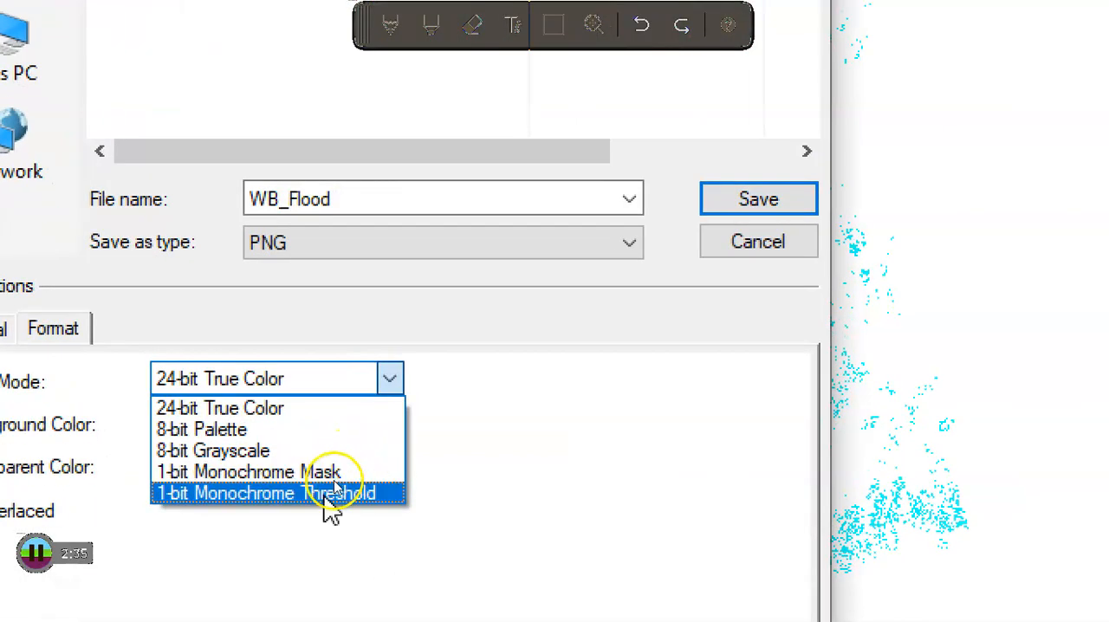
pyautogui.click(334, 491)
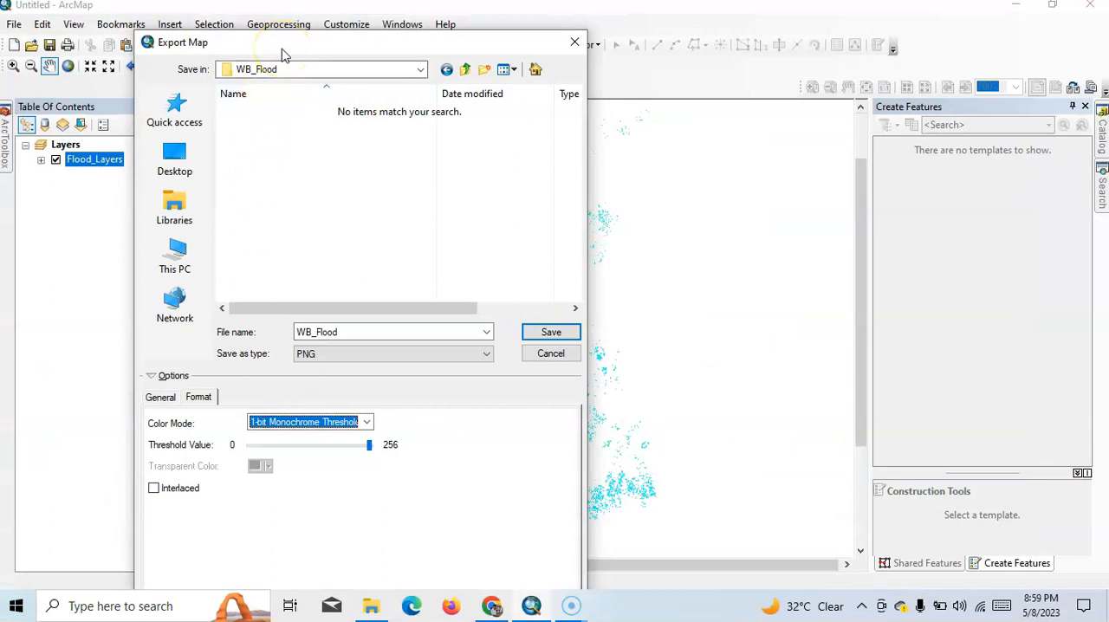
pyautogui.moveTo(283, 54); pyautogui.dragTo(291, 84)
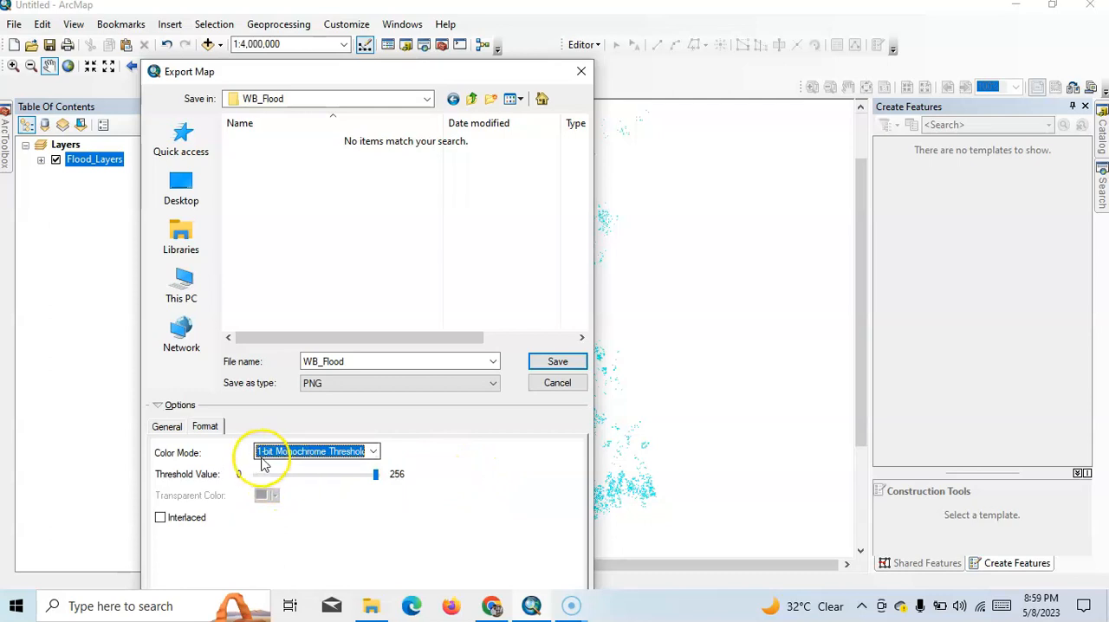
pyautogui.click(376, 478)
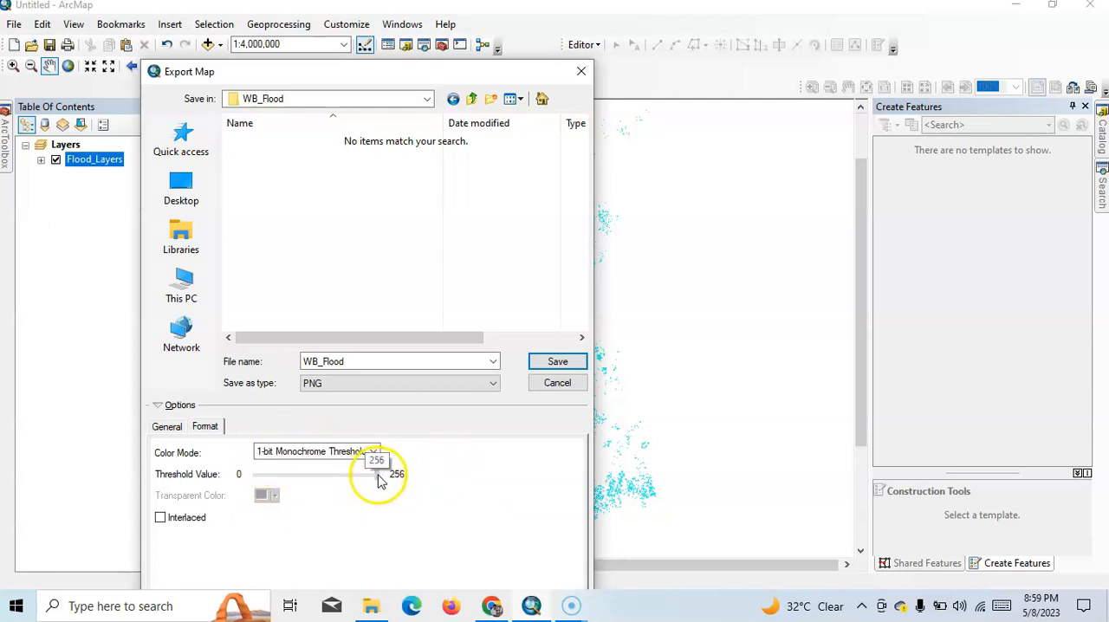
pyautogui.click(561, 363)
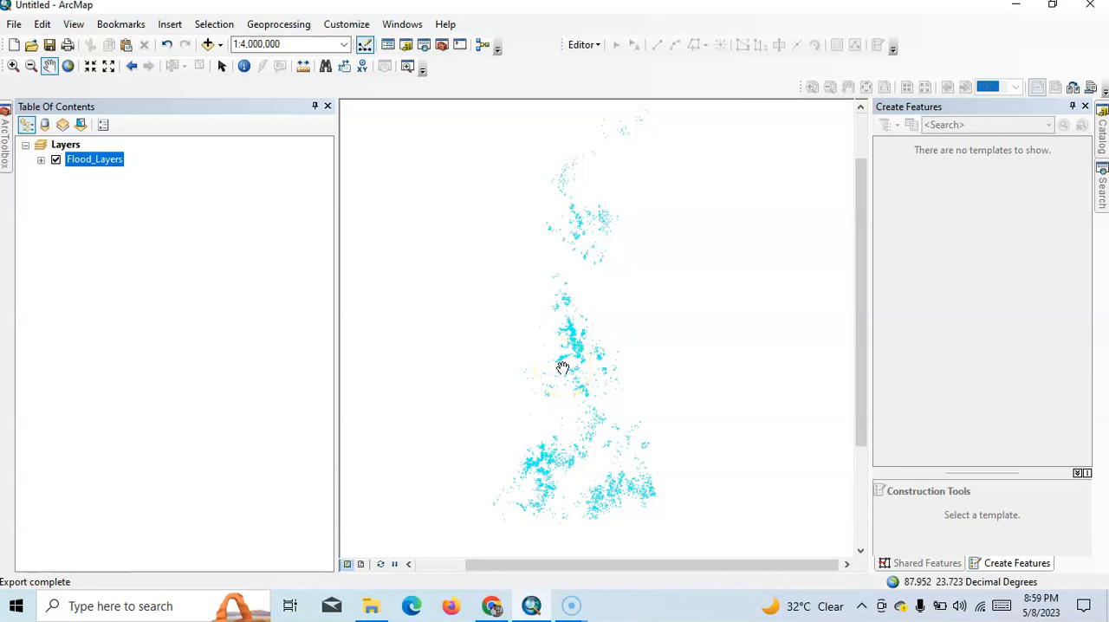
# - Start adding data to the map and connect to the Desktop folder as a data source
pyautogui.click(207, 45)
pyautogui.click(467, 194)
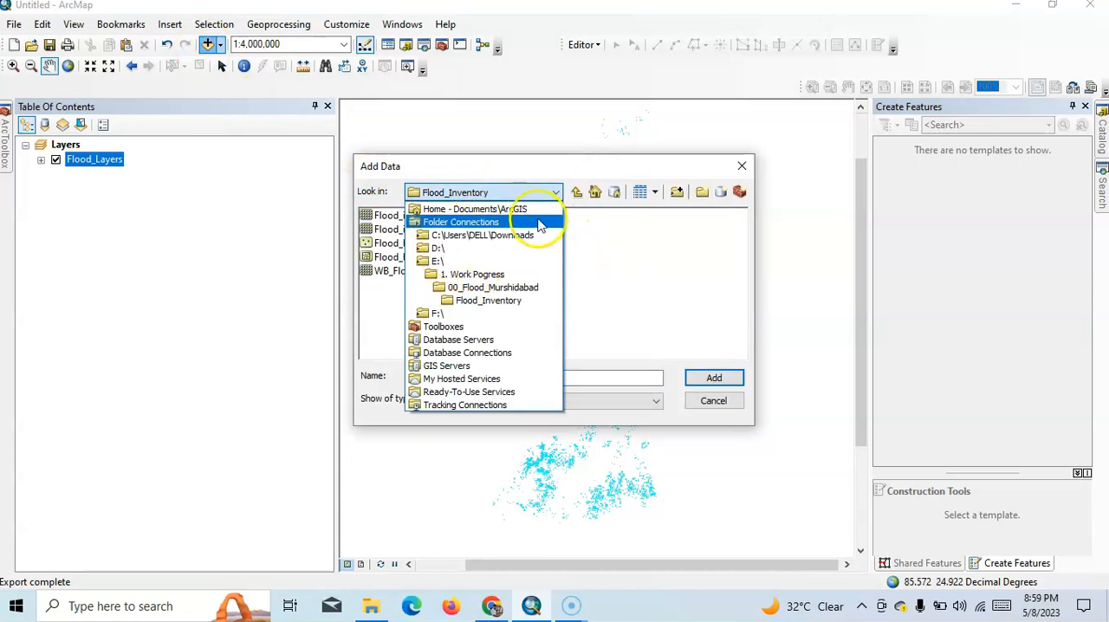
pyautogui.click(600, 249)
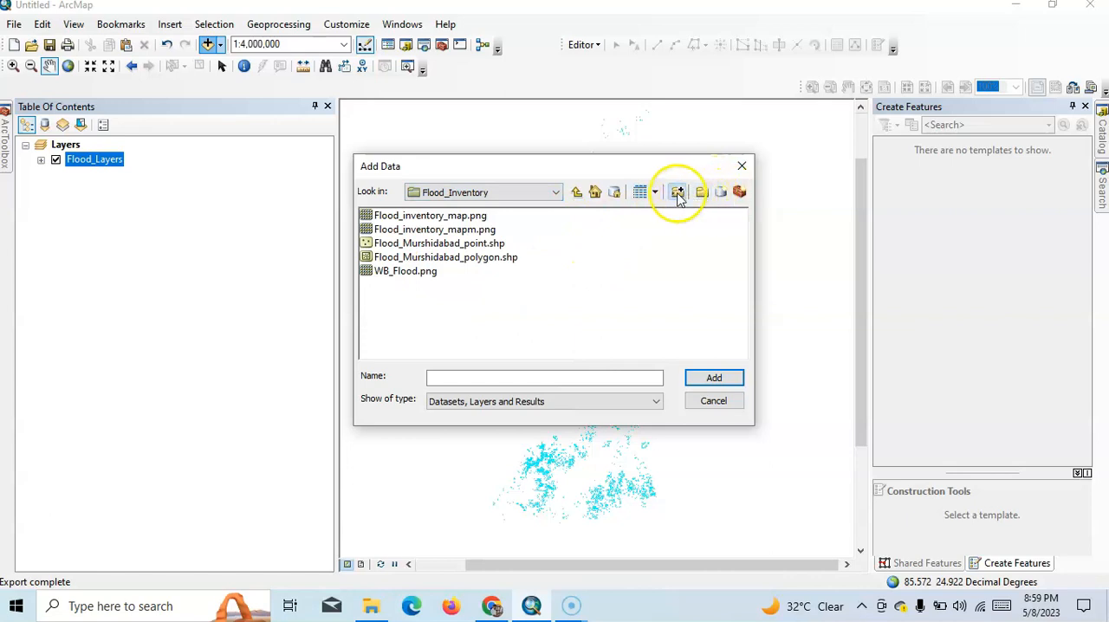
pyautogui.click(676, 192)
pyautogui.scroll(-2, 507, 310)
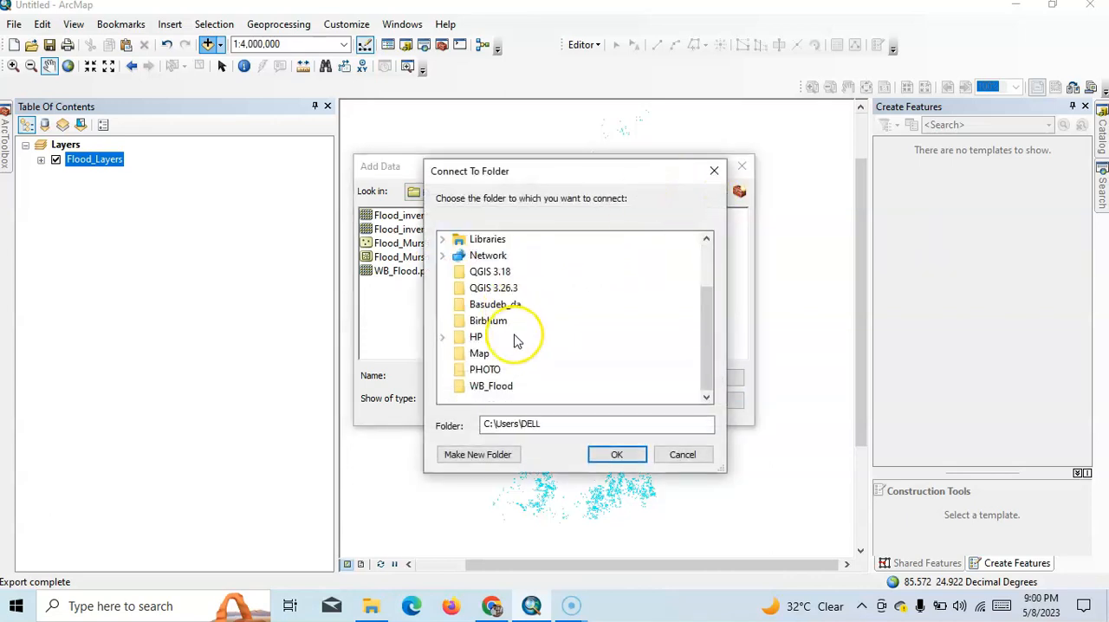
pyautogui.scroll(2, 513, 358)
pyautogui.click(468, 239)
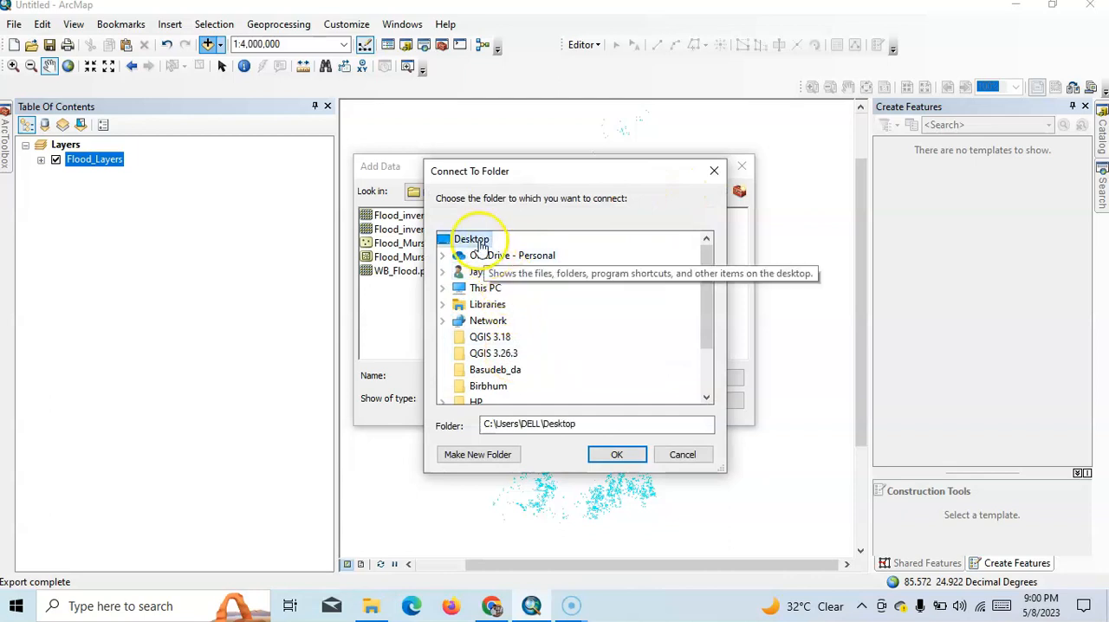
pyautogui.click(616, 456)
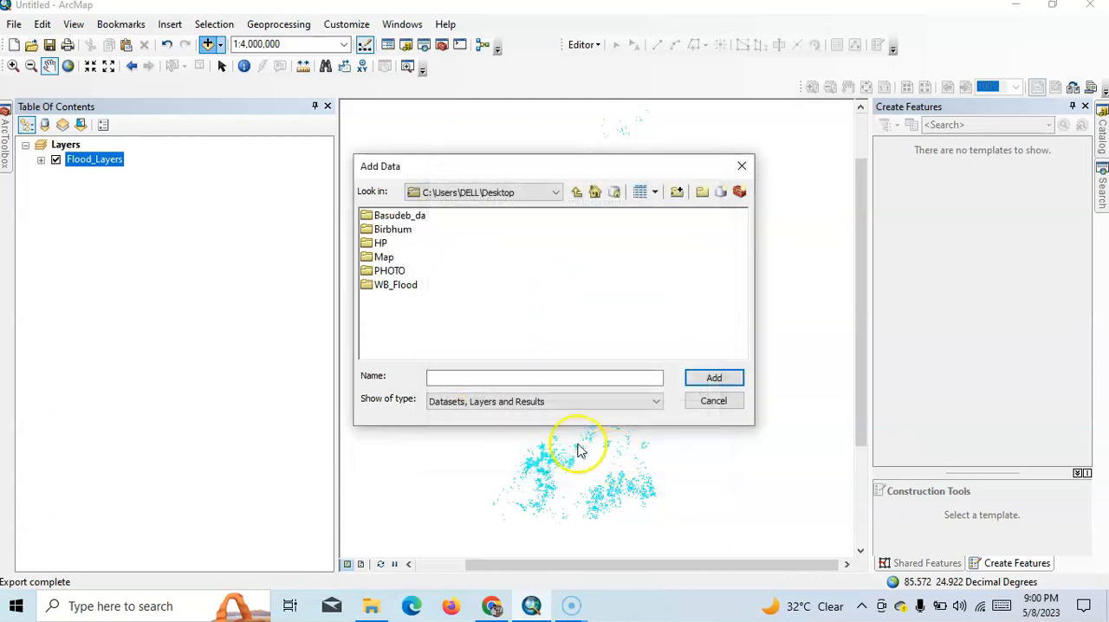
# - Add WB_Flood.png from the Desktop's WB_Flood folder, building pyramids with Nearest Neighbor resampling and accepting the missing spatial reference
pyautogui.doubleClick(408, 286)
pyautogui.click(406, 217)
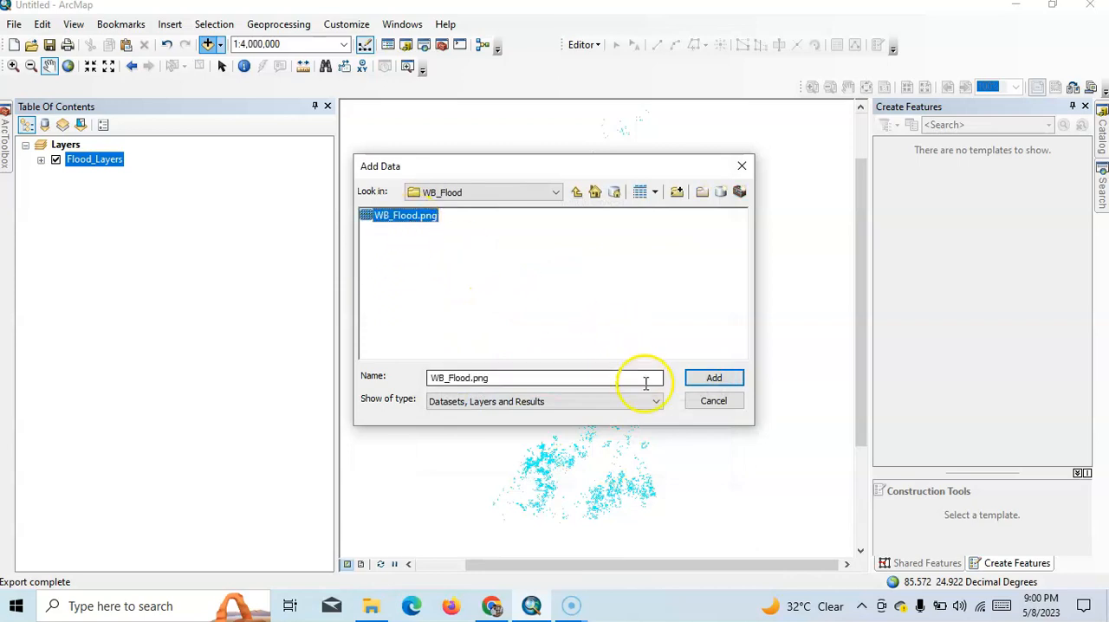
pyautogui.click(710, 381)
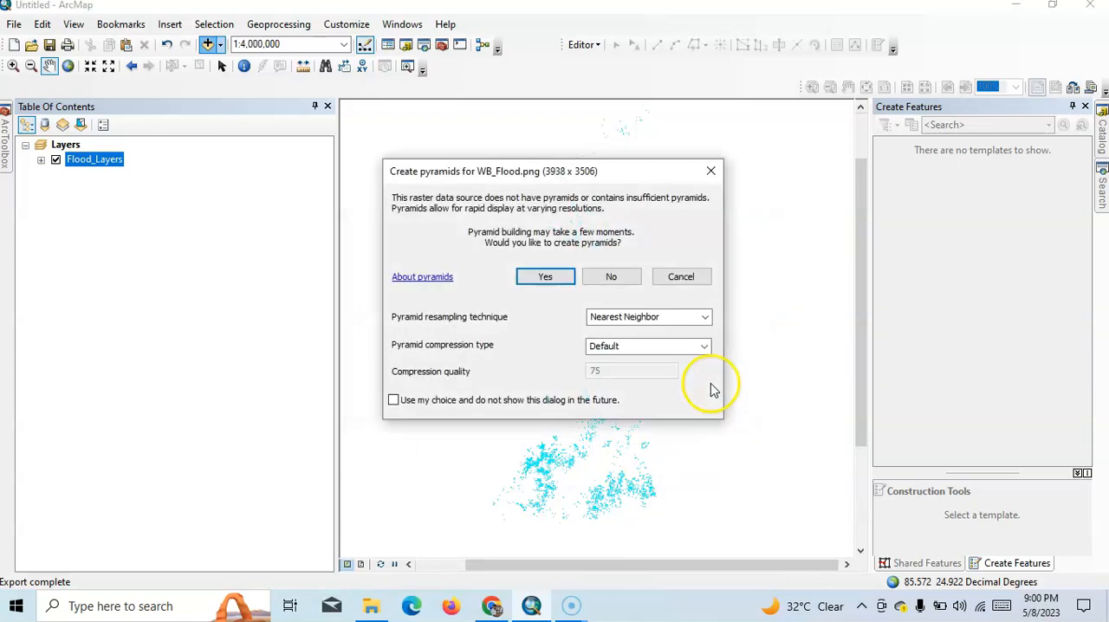
pyautogui.click(547, 282)
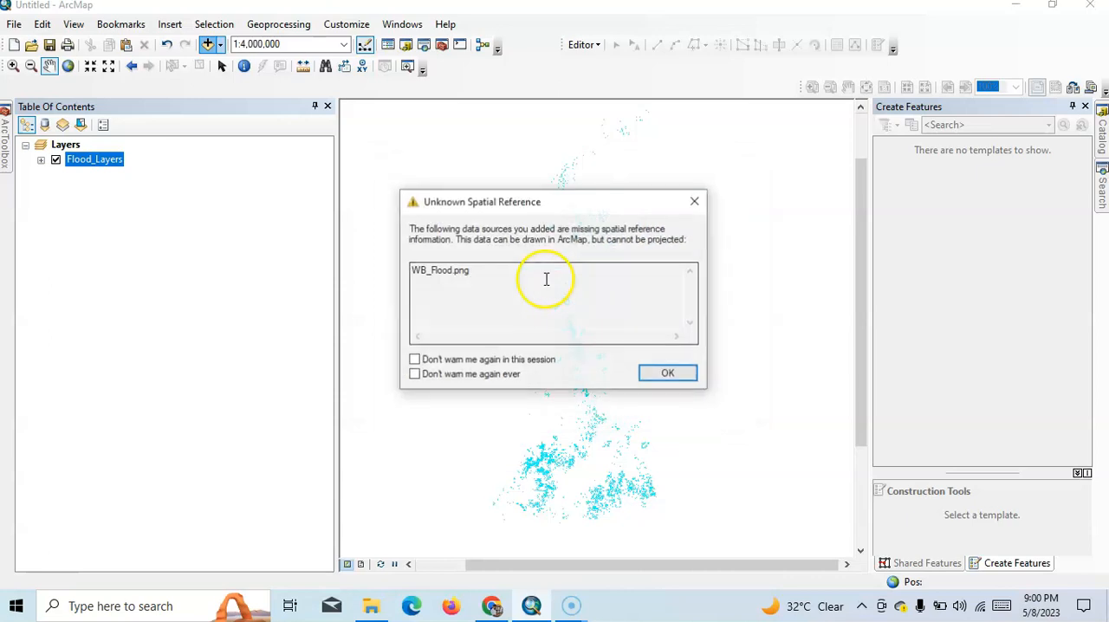
pyautogui.click(667, 373)
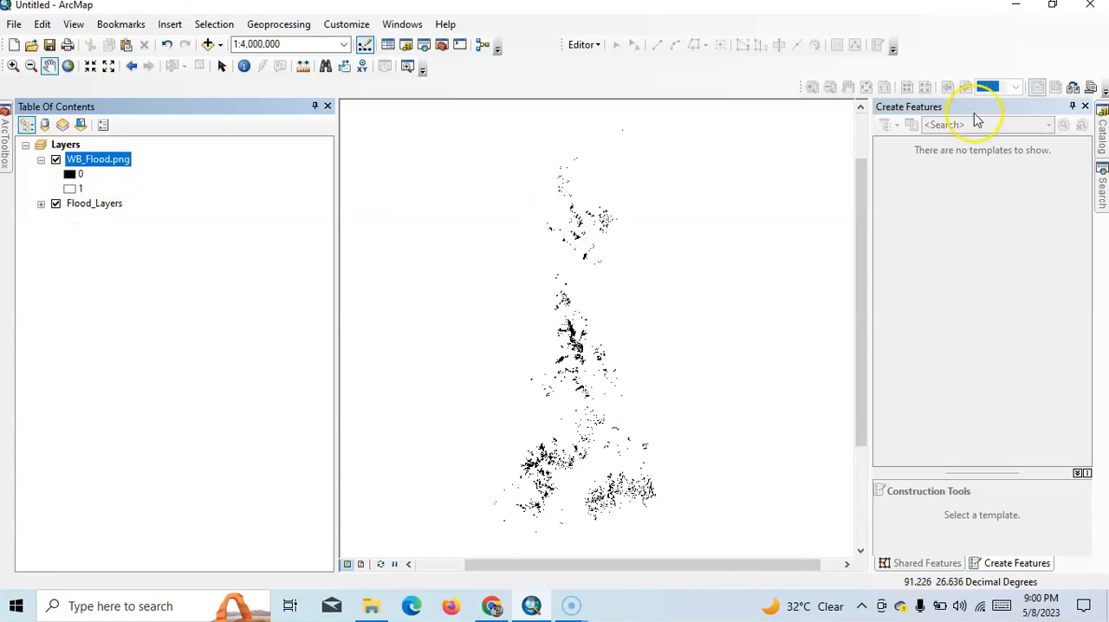
# - Start a new shapefile in the Desktop's WB_Flood folder, named WB_Flood_Polygon, with Polygon as the feature type
pyautogui.click(1102, 141)
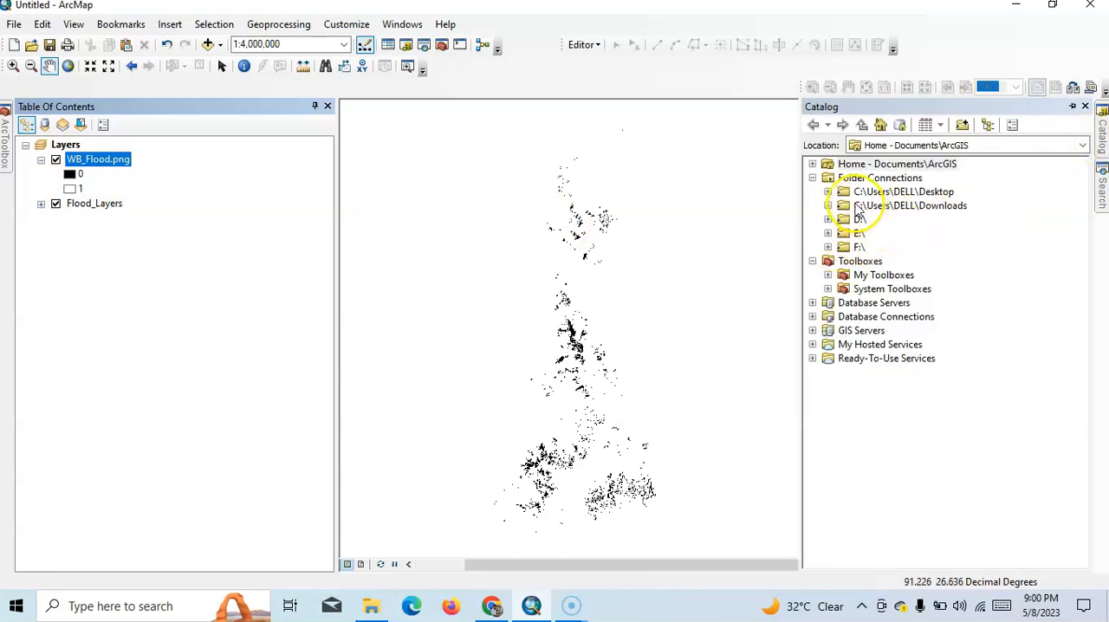
pyautogui.click(827, 191)
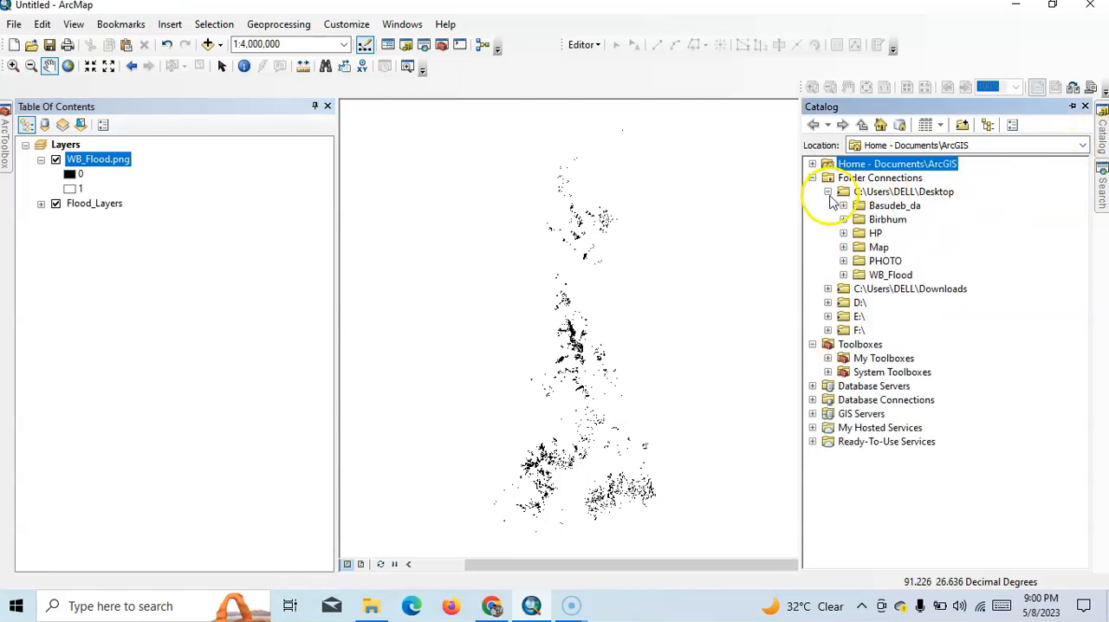
pyautogui.click(887, 277)
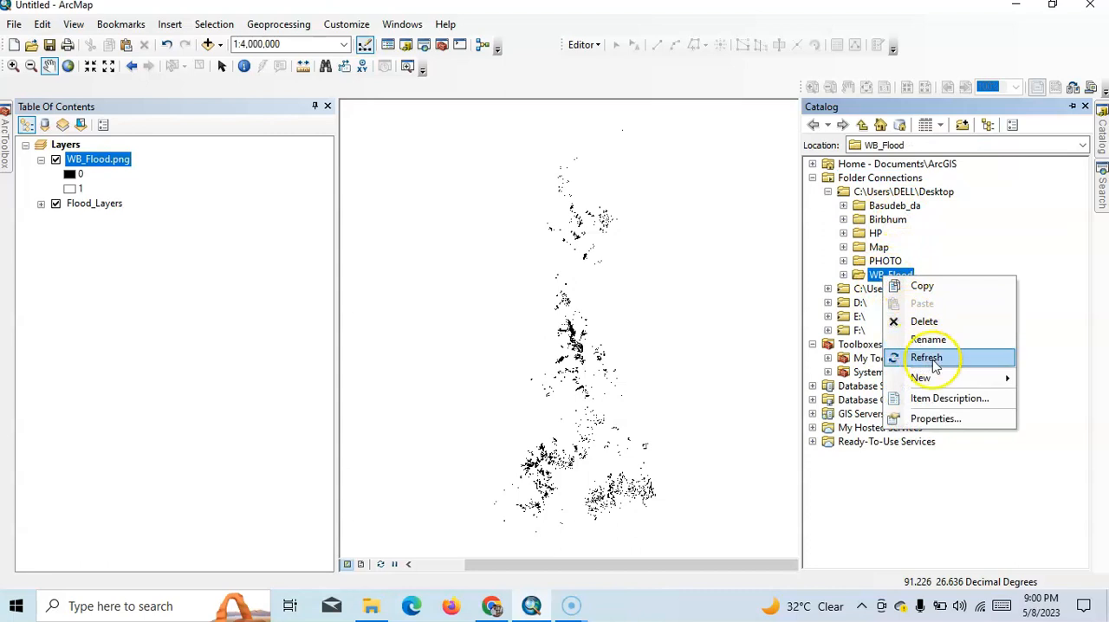
pyautogui.moveTo(943, 380)
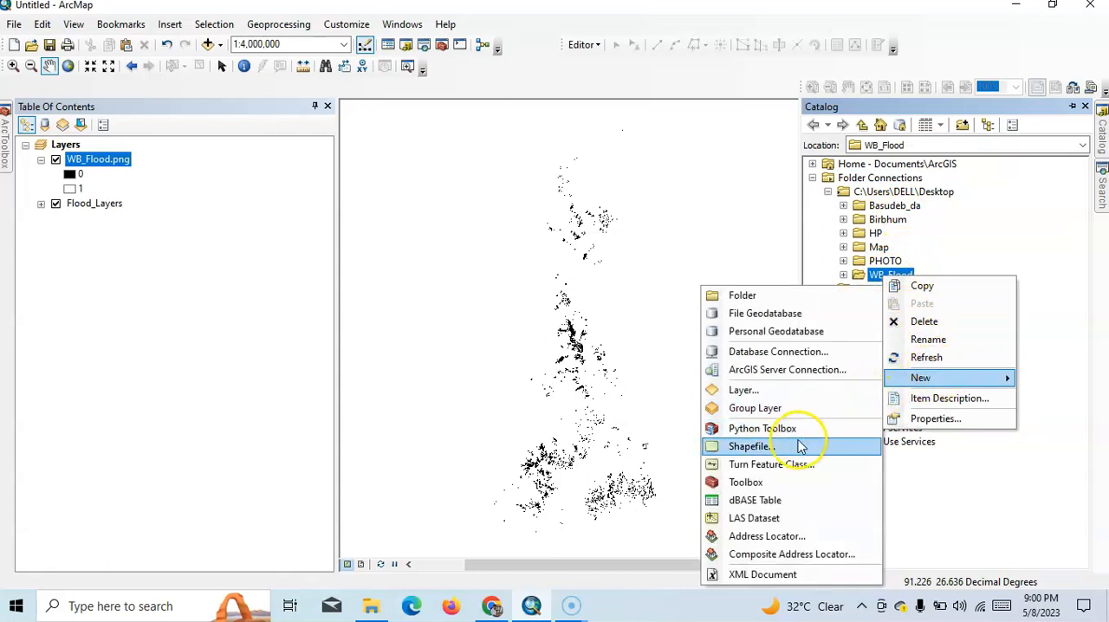
pyautogui.click(771, 448)
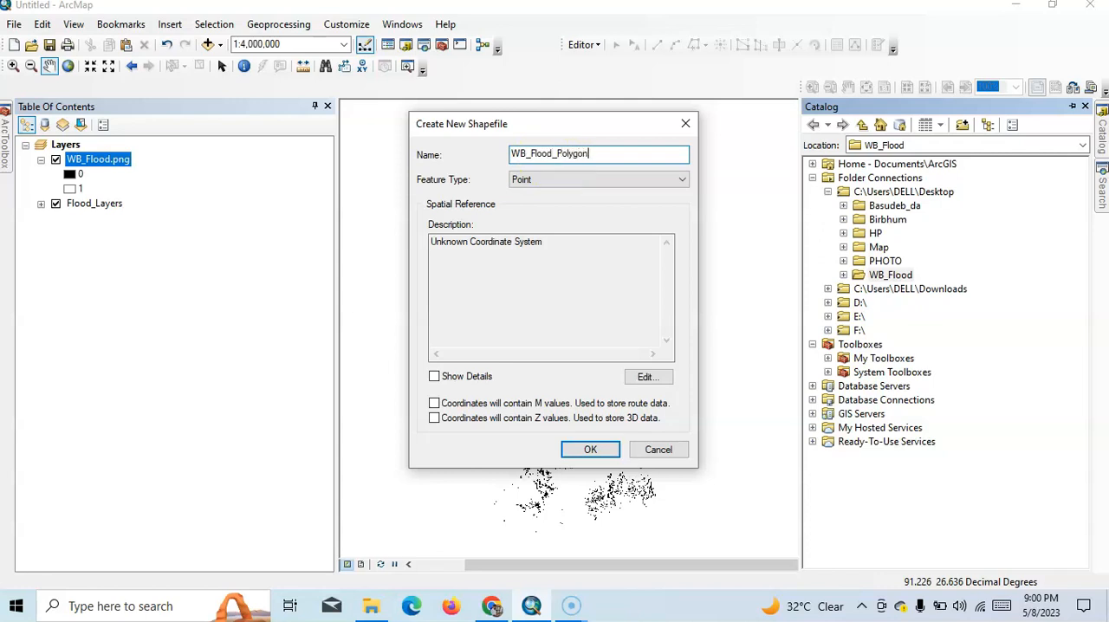
pyautogui.click(582, 182)
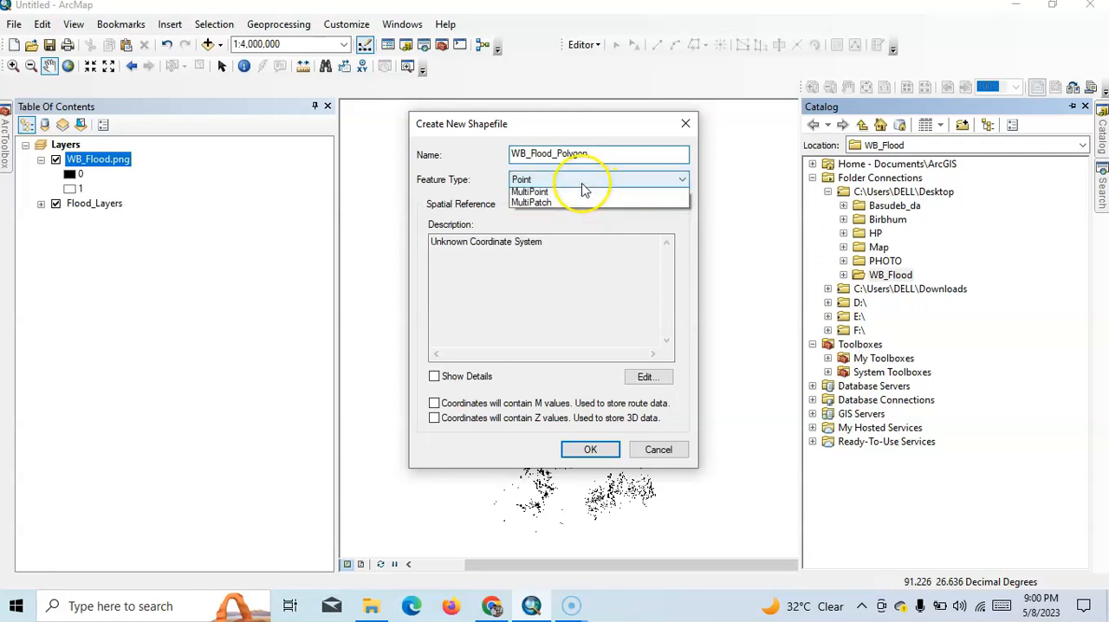
pyautogui.click(546, 216)
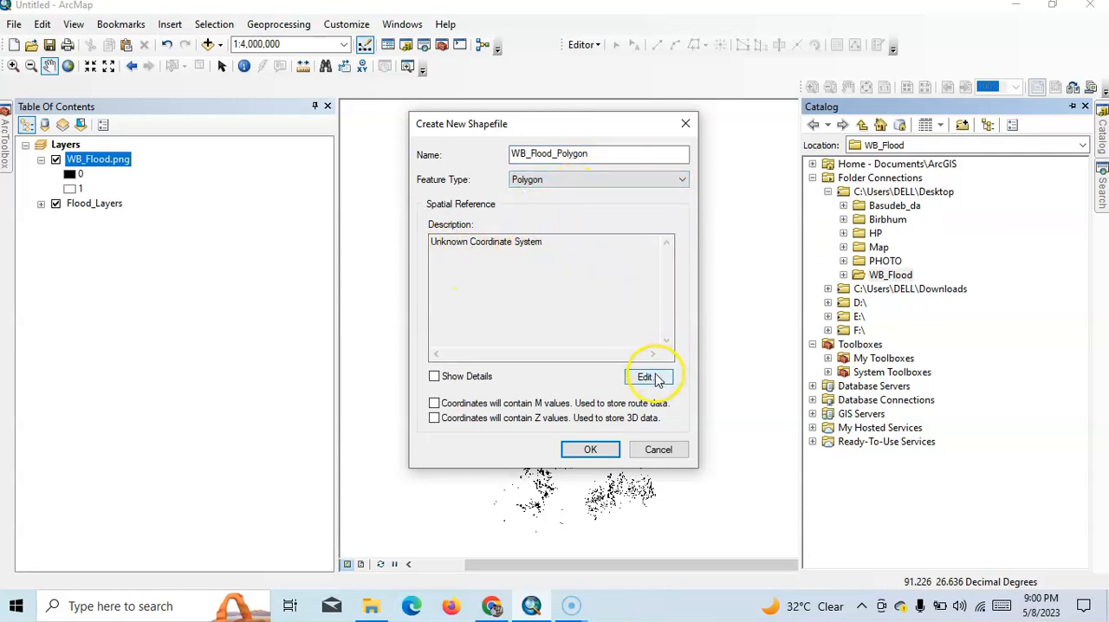
# - Assign the world geographic coordinate system WGS 1984 to WB_Flood_Polygon and create the shapefile
pyautogui.click(648, 377)
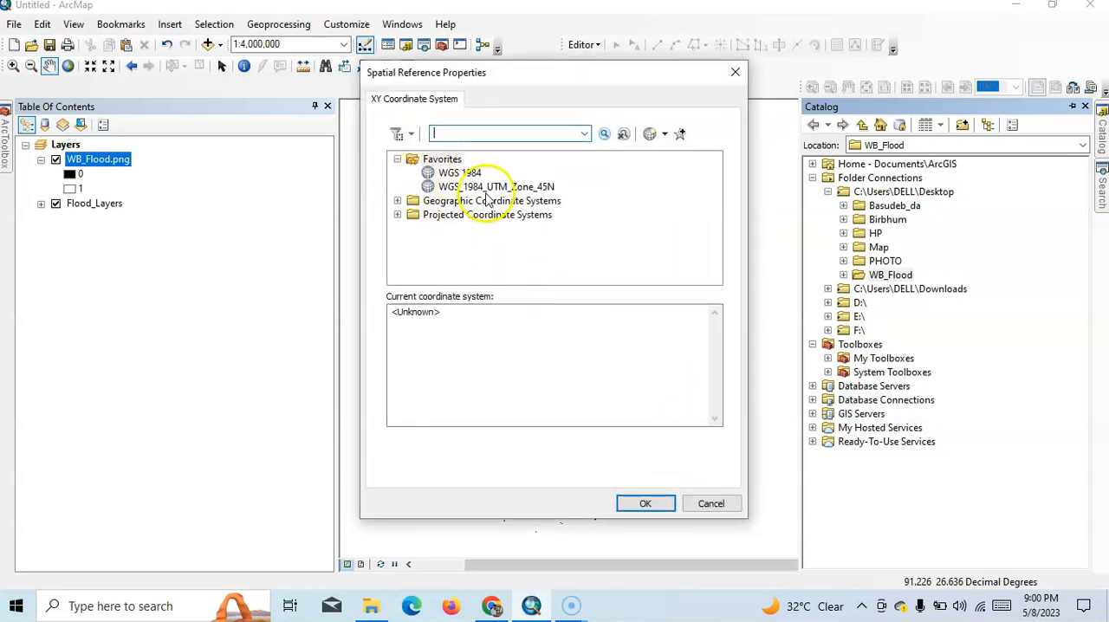
pyautogui.click(398, 201)
pyautogui.scroll(-3, 407, 225)
pyautogui.click(413, 256)
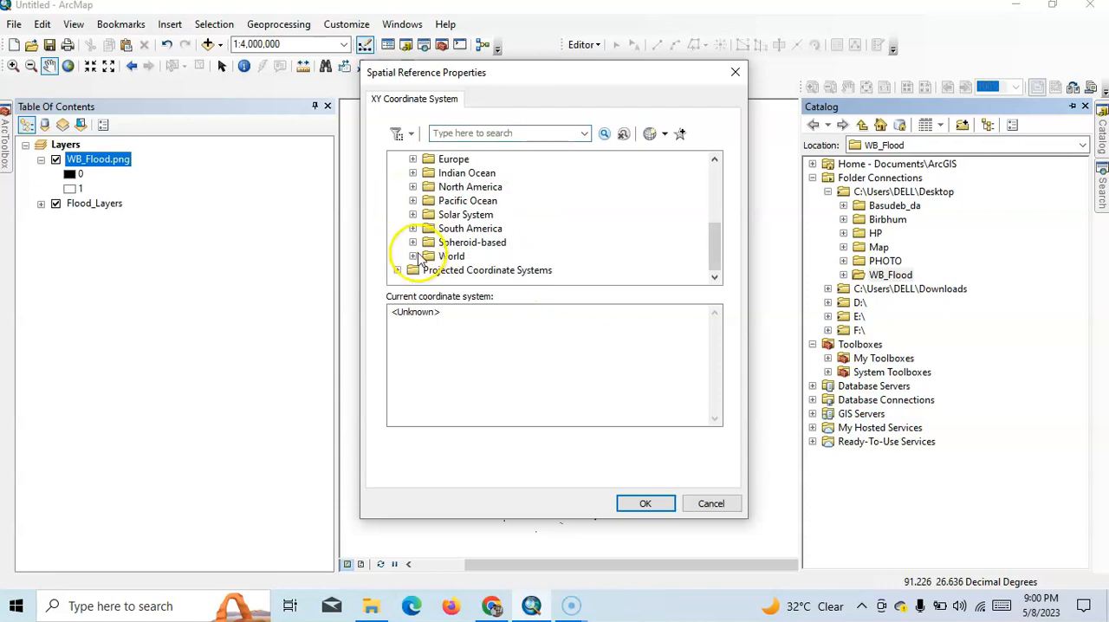
pyautogui.scroll(-4, 442, 258)
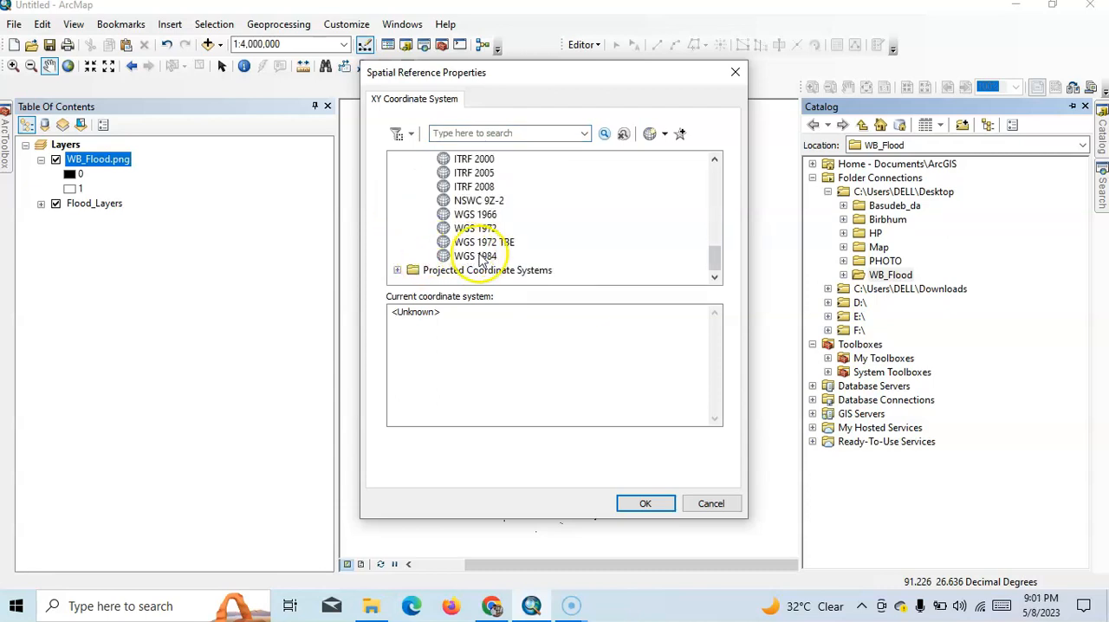
pyautogui.click(485, 257)
pyautogui.click(645, 505)
pyautogui.click(598, 449)
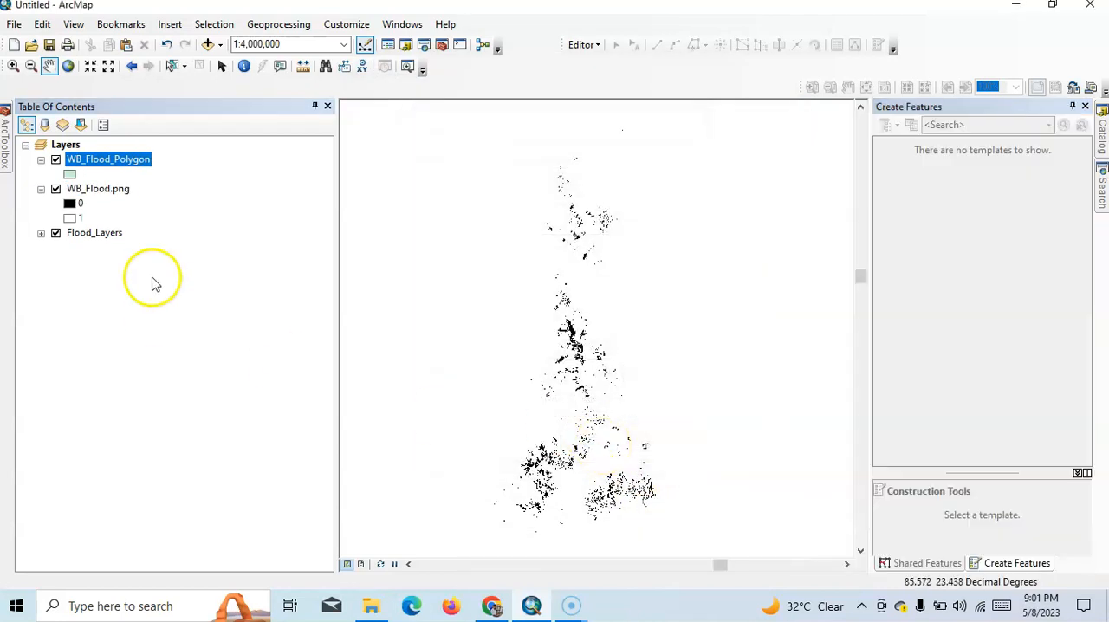
# - Start another new shapefile in the WB_Flood folder, named Flood_Polyline, with Polyline as the feature type
pyautogui.click(1101, 130)
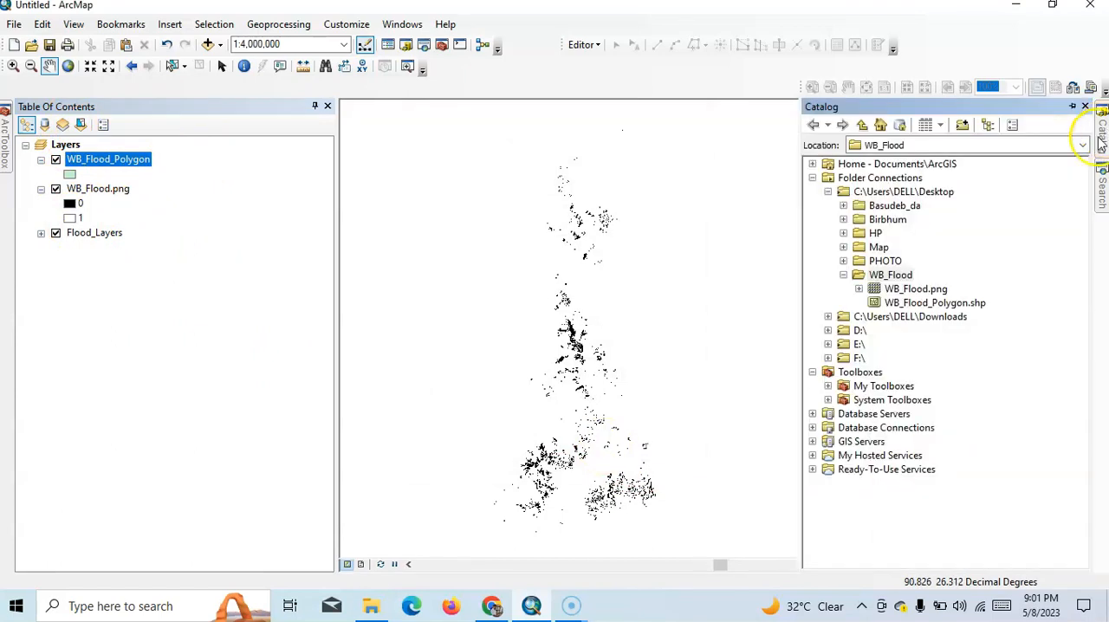
pyautogui.rightClick(896, 277)
pyautogui.moveTo(957, 375)
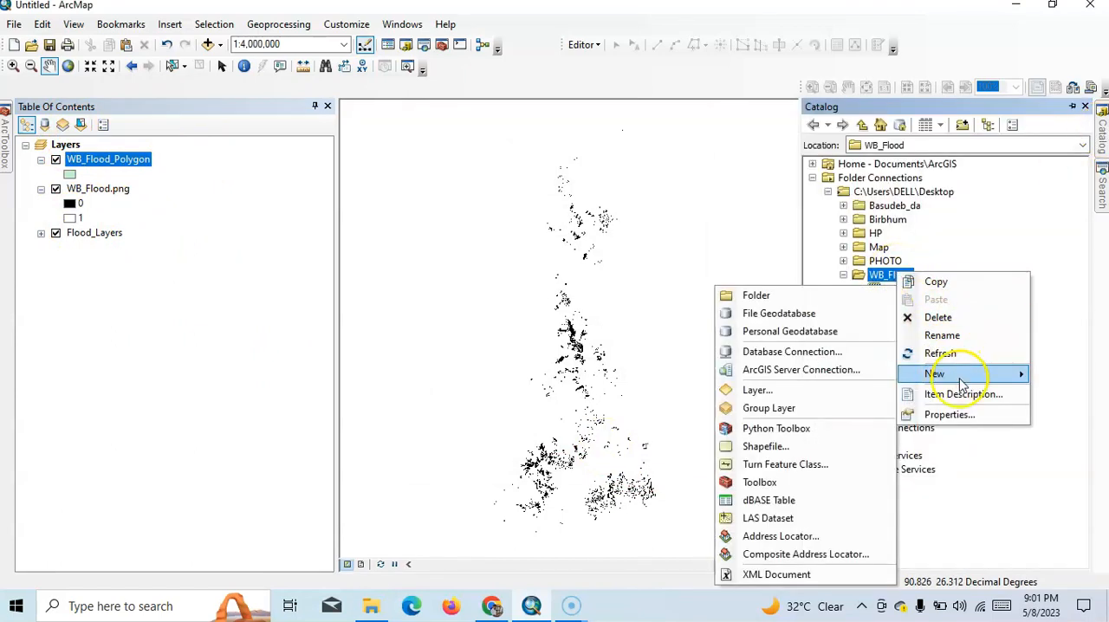
pyautogui.click(766, 446)
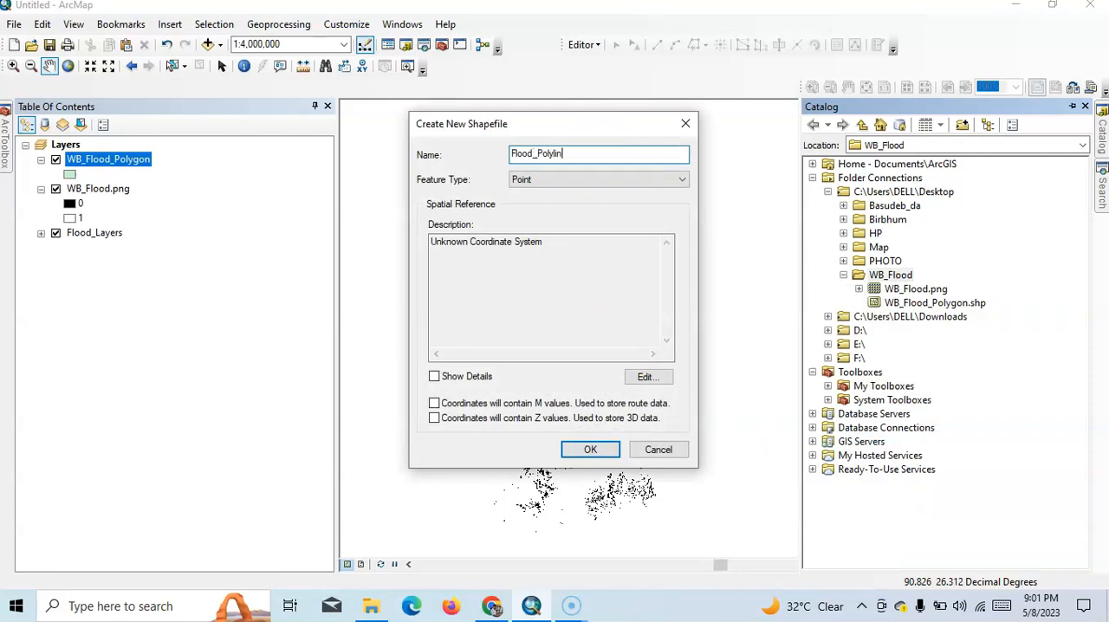
pyautogui.click(588, 182)
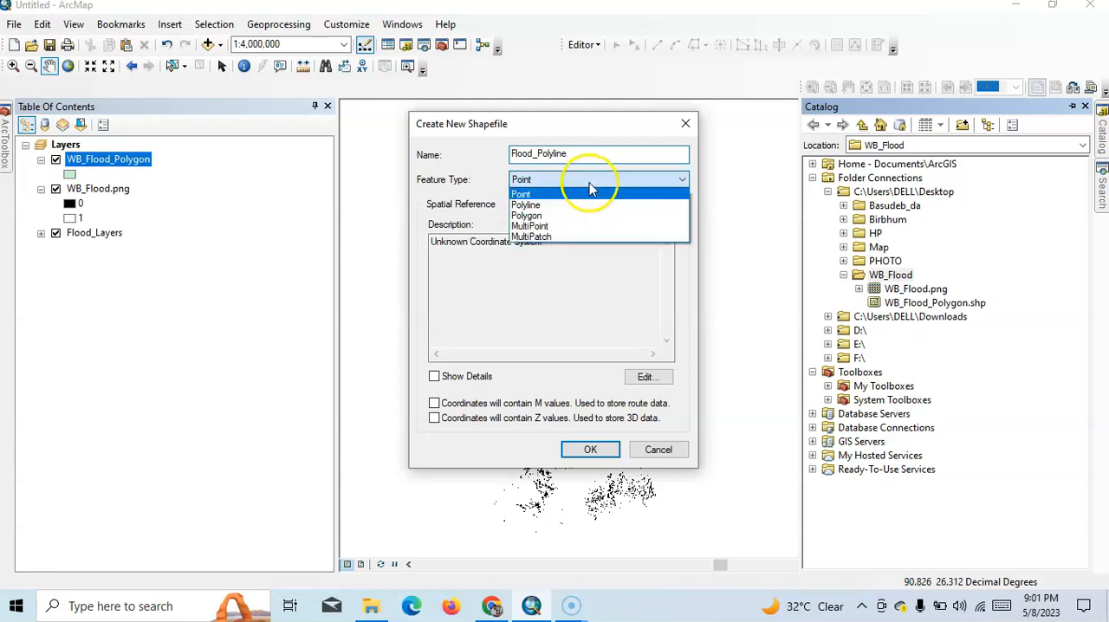
pyautogui.click(563, 206)
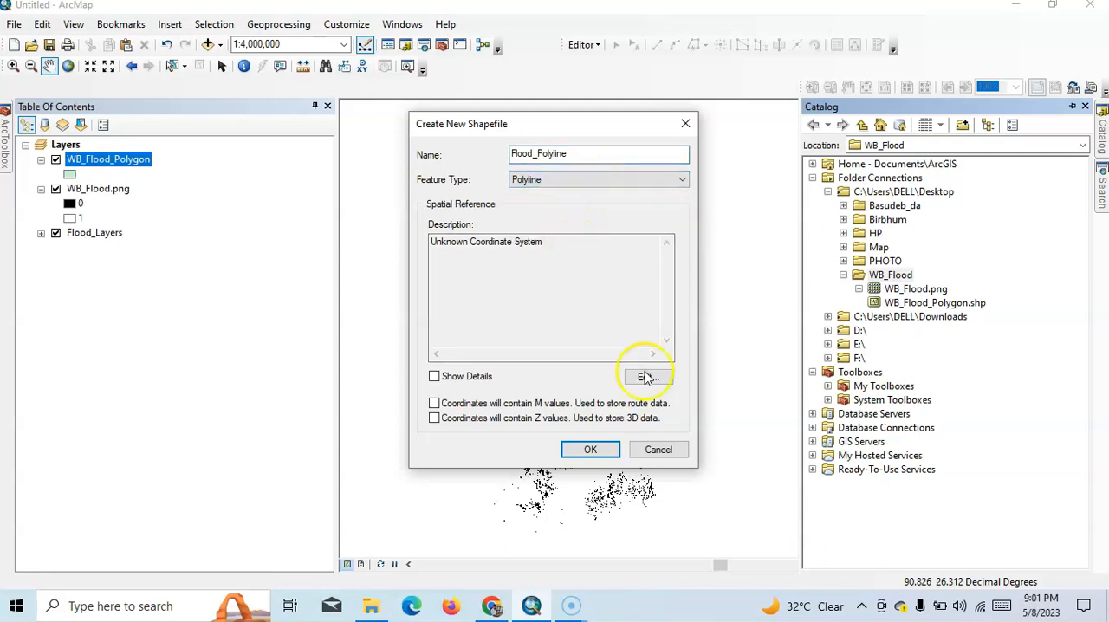
# - Assign the favorite coordinate system WGS 1984 to Flood_Polyline and create the shapefile
pyautogui.click(649, 376)
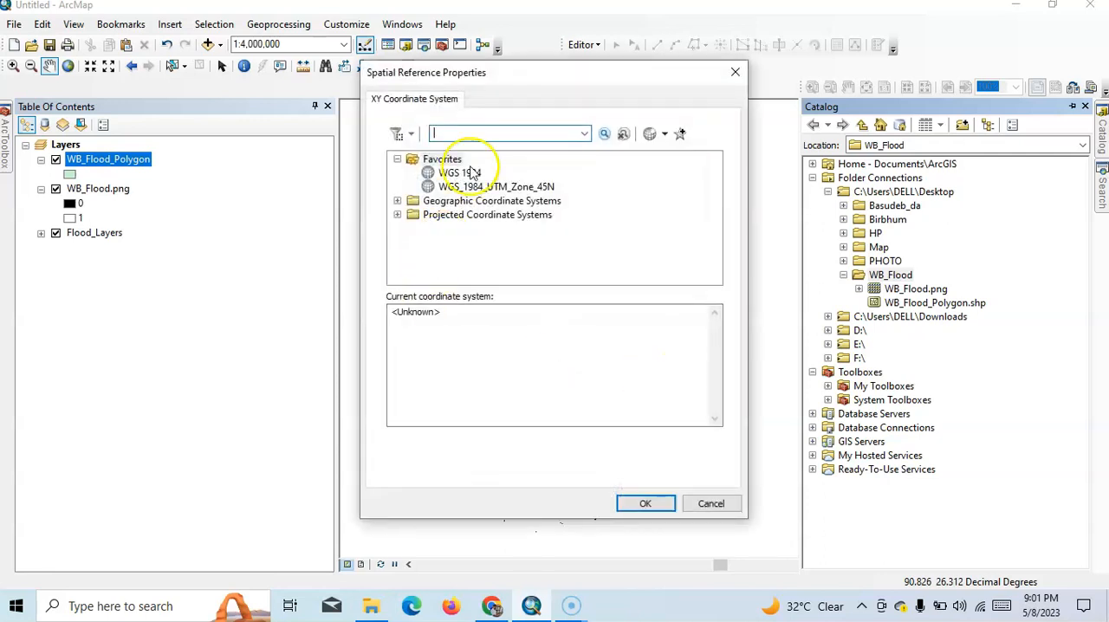
pyautogui.click(459, 172)
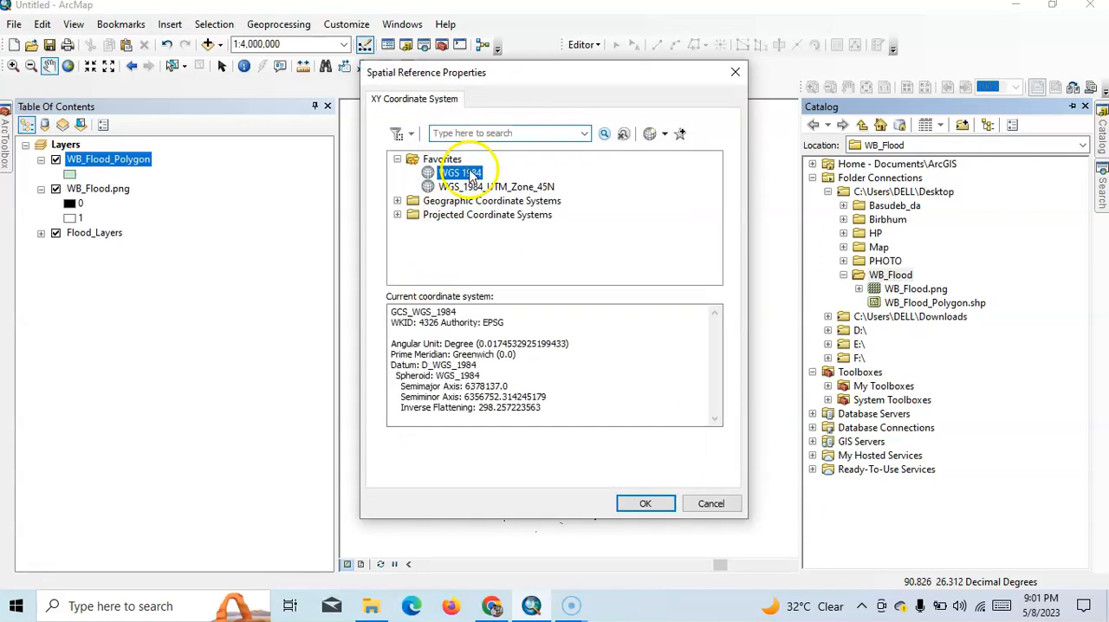
pyautogui.click(641, 504)
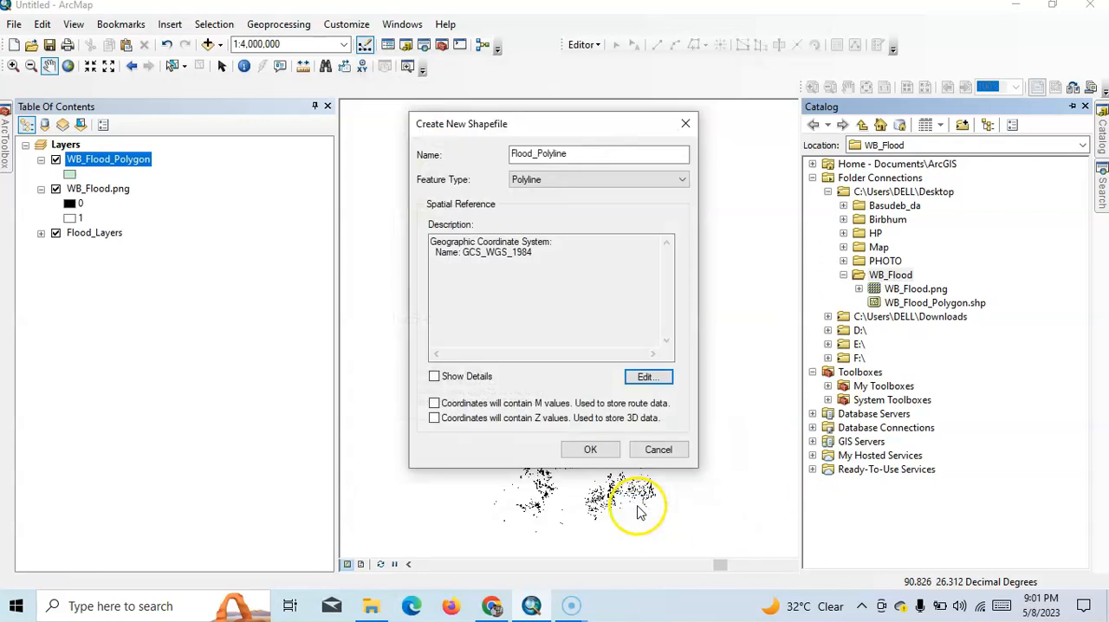
pyautogui.click(591, 449)
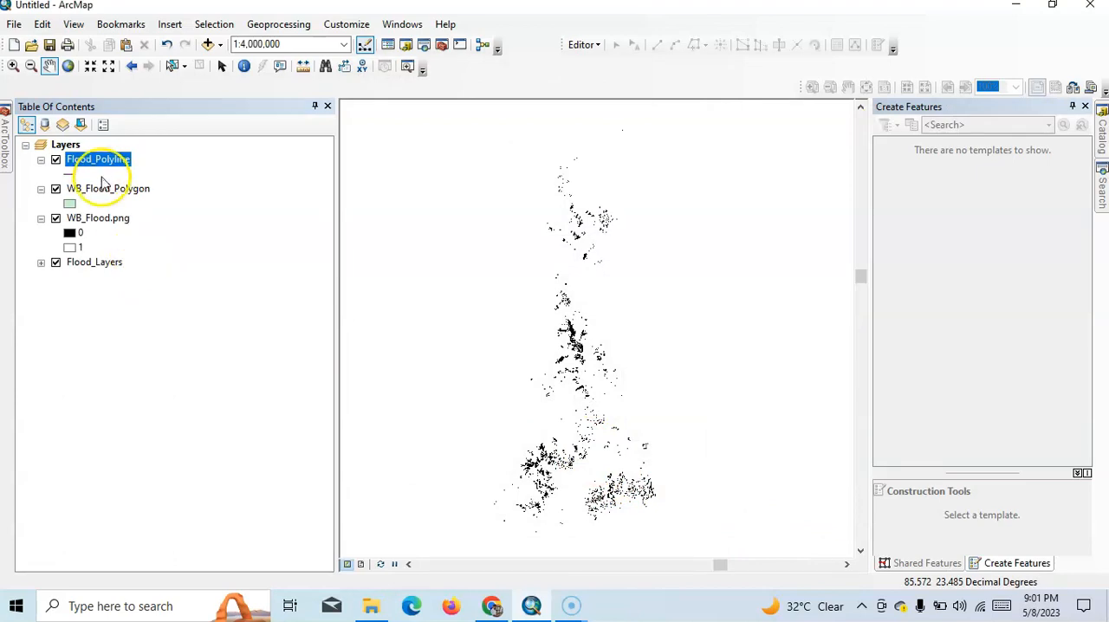
# - Start an edit session on the WB_Flood_Polygon layer
pyautogui.click(103, 188)
pyautogui.rightClick(103, 188)
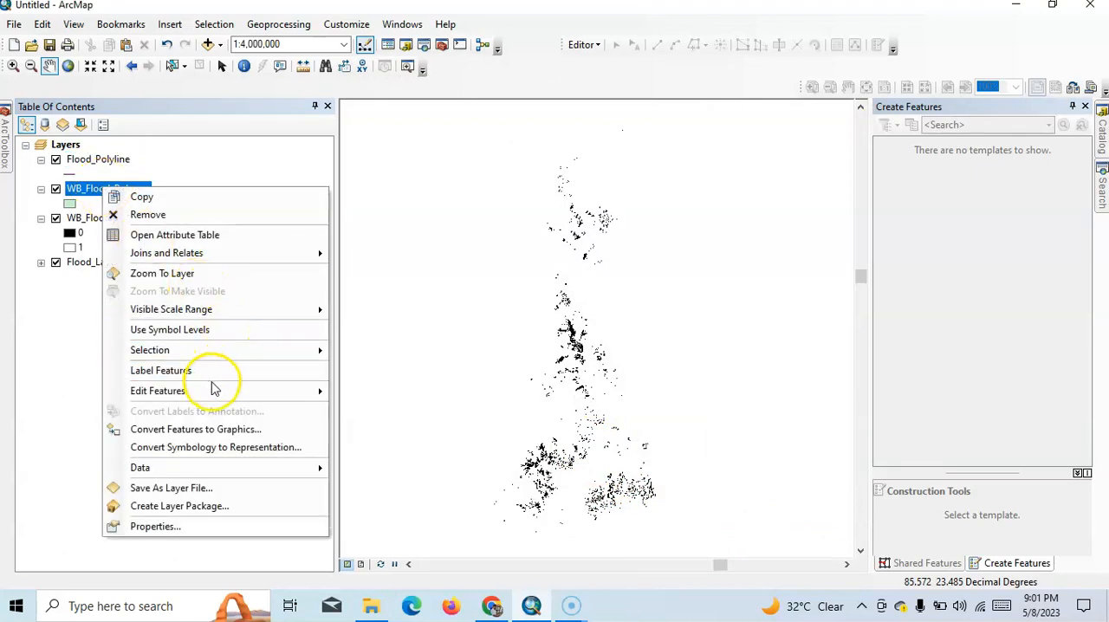
pyautogui.moveTo(215, 389)
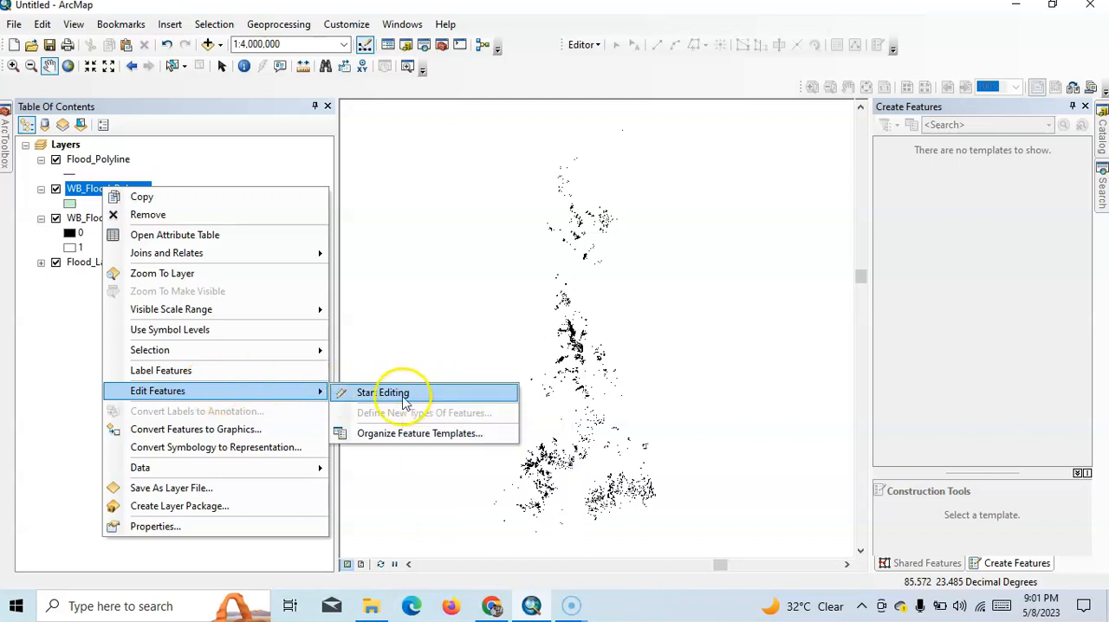
pyautogui.click(403, 400)
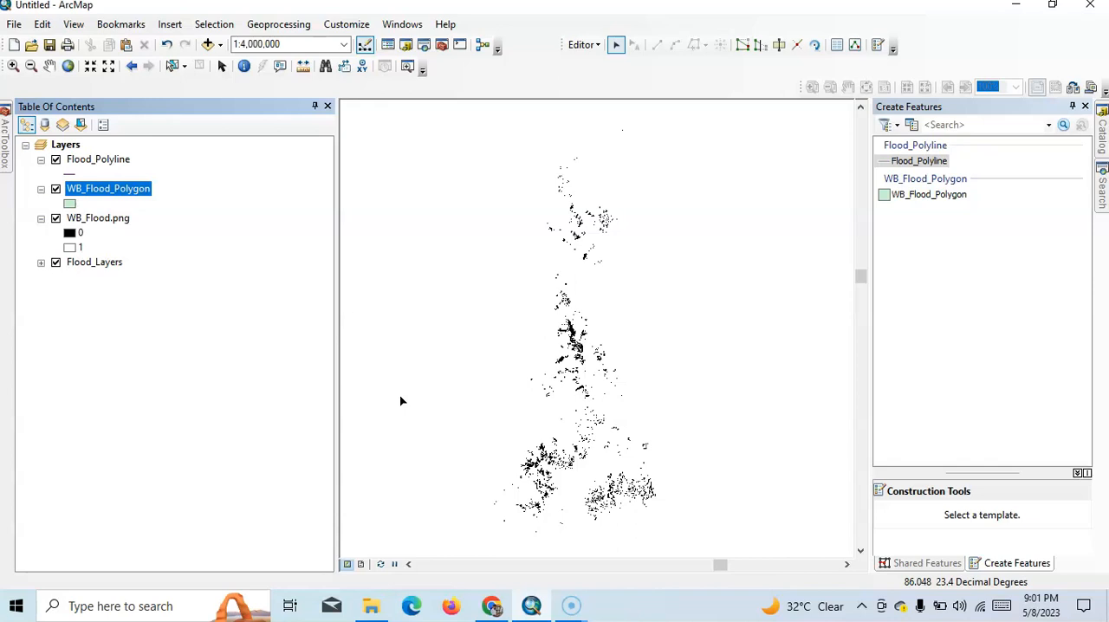
# - Display the ArcScan toolbar and check whether its vectorization commands are available
pyautogui.rightClick(900, 26)
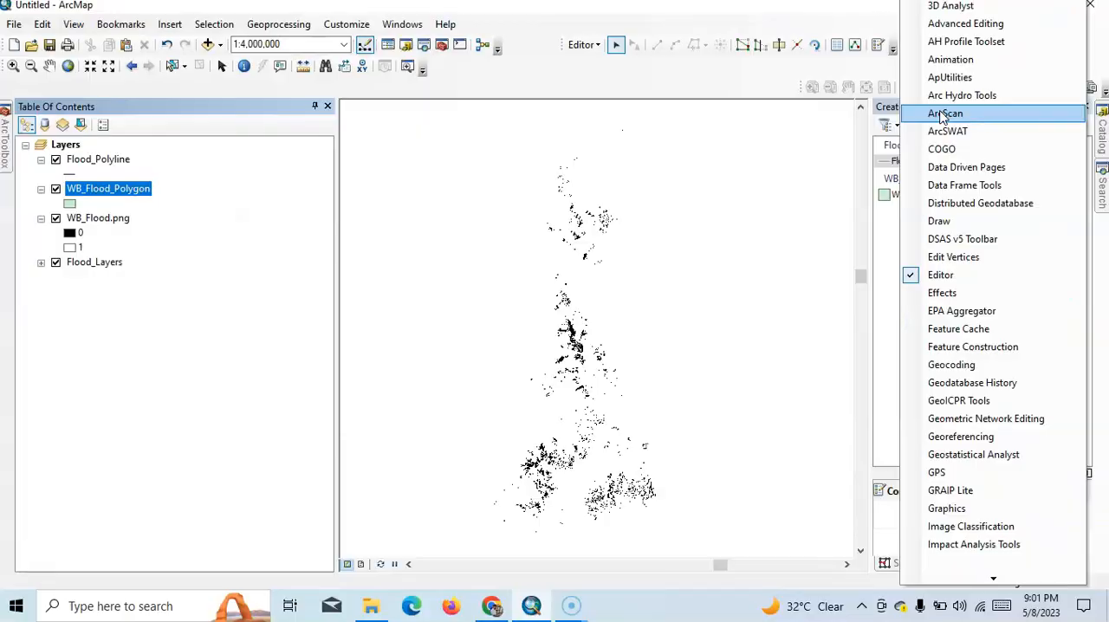
pyautogui.click(942, 115)
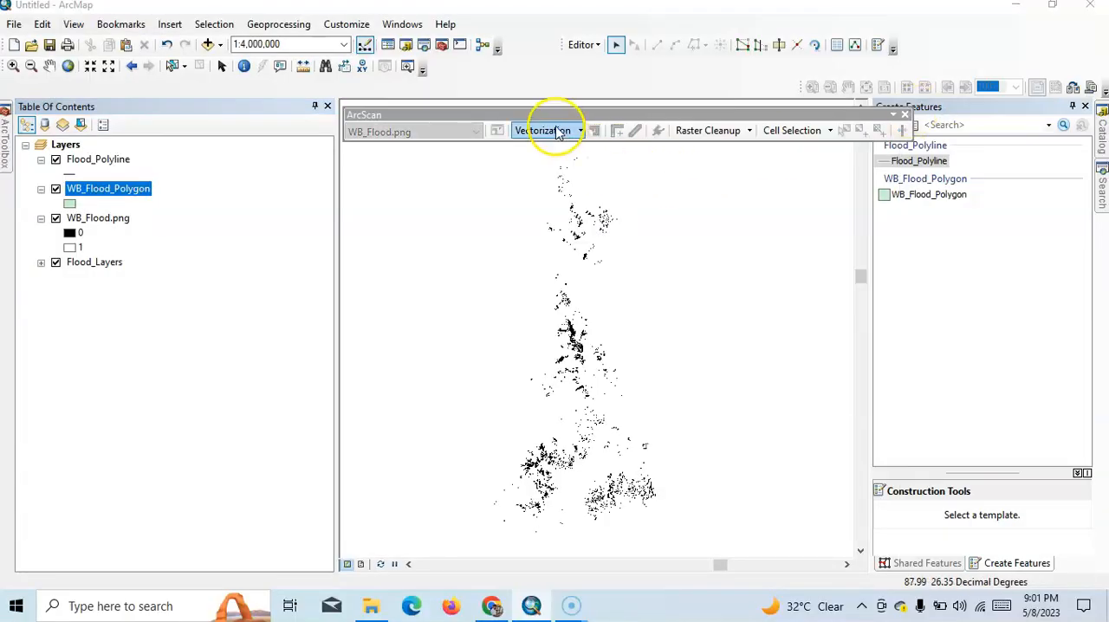
pyautogui.click(522, 130)
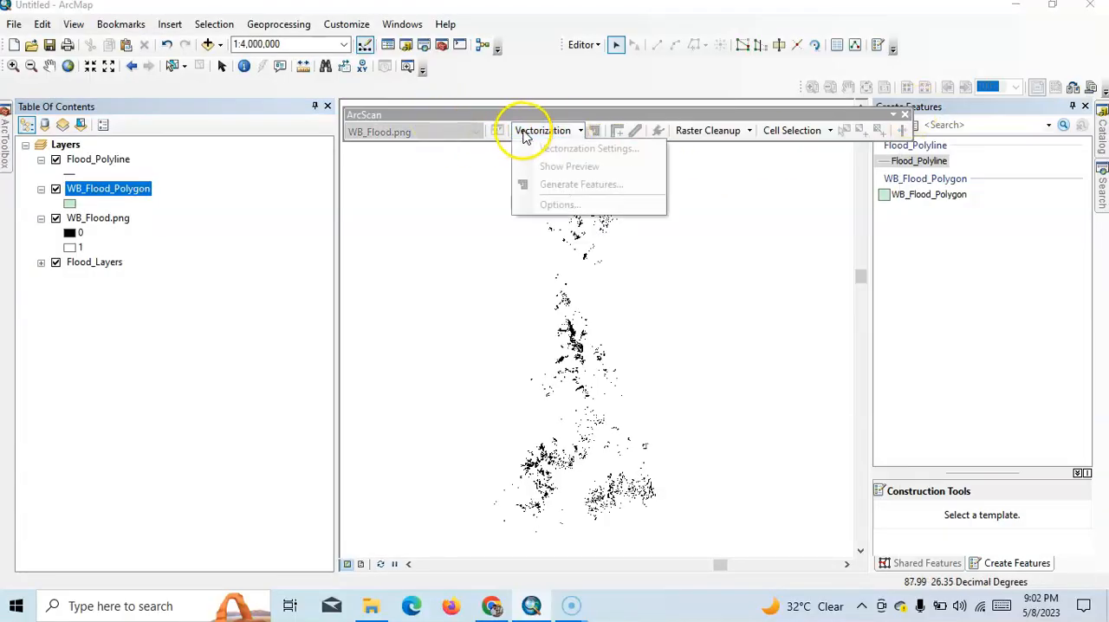
pyautogui.click(542, 85)
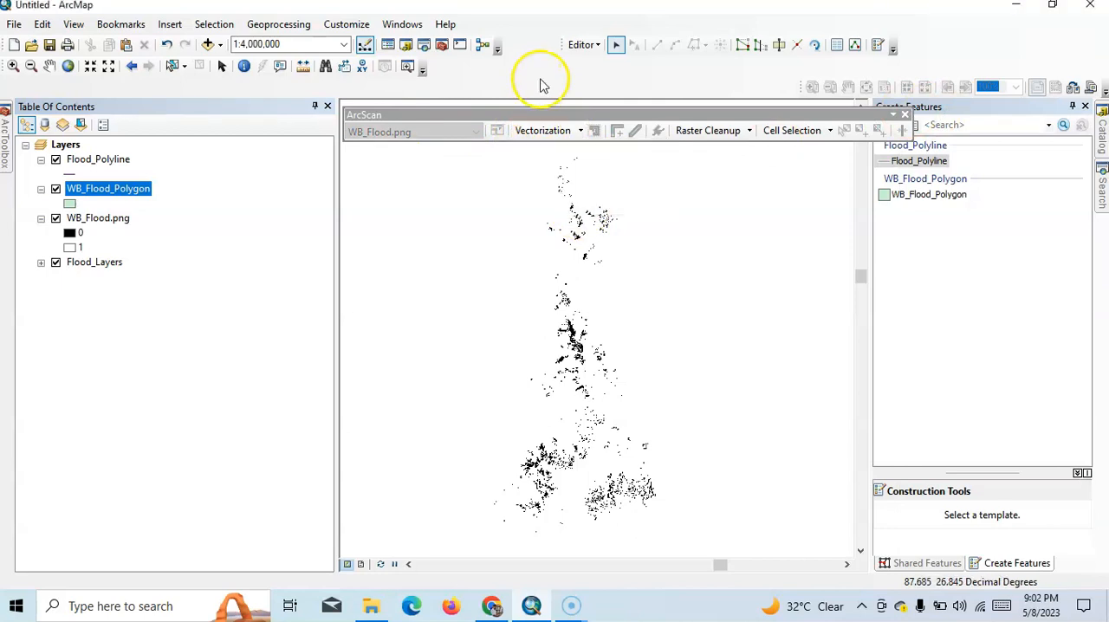
# - Enable the ArcScan extension among the ArcGIS extensions
pyautogui.click(330, 26)
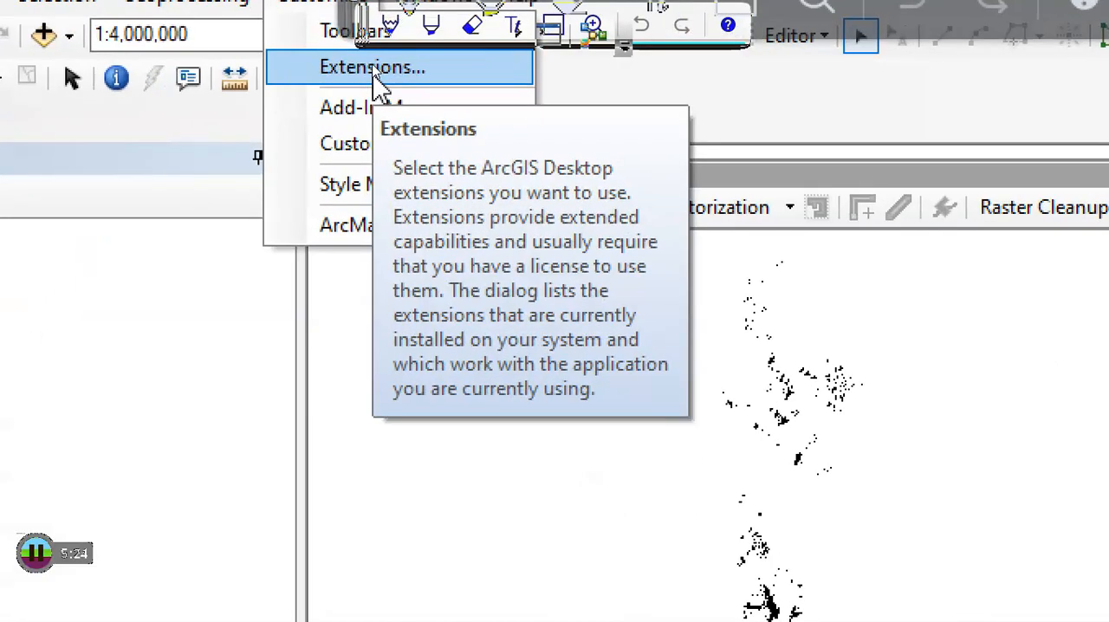
pyautogui.click(375, 71)
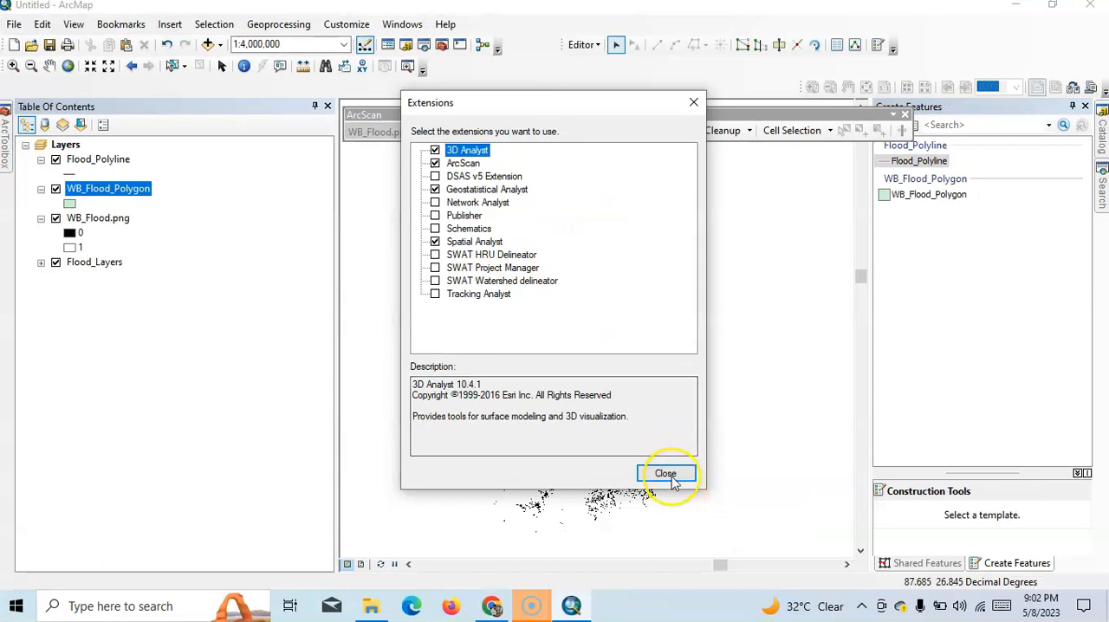
pyautogui.click(672, 479)
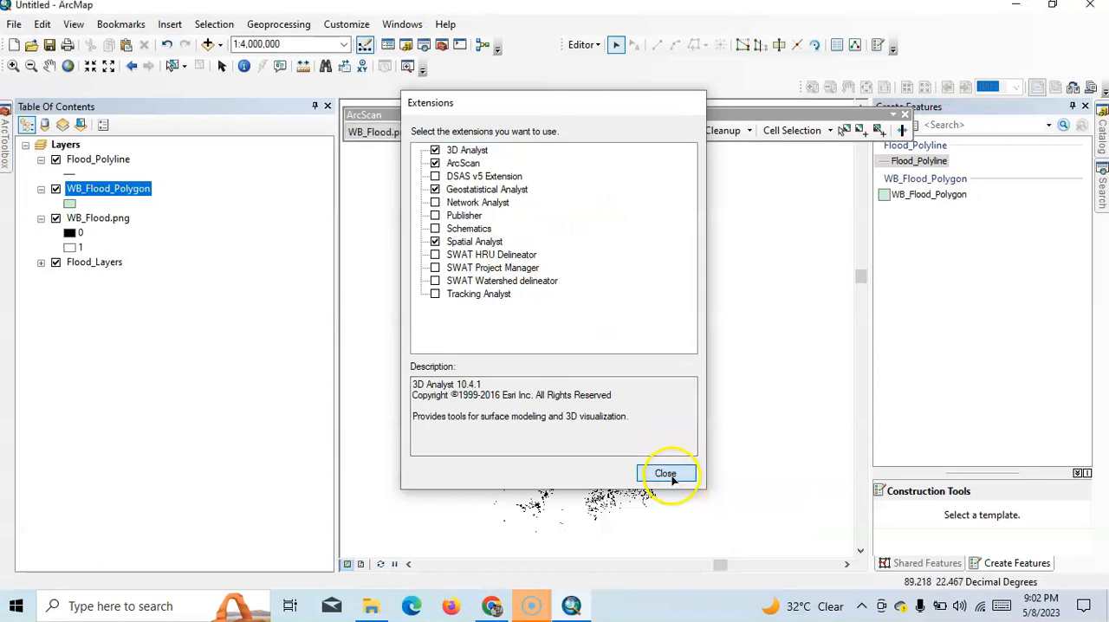
# - Swap the raster colors in the vectorization options and swap them back to foreground 0 and background 1, keeping the Centerline method
pyautogui.click(557, 133)
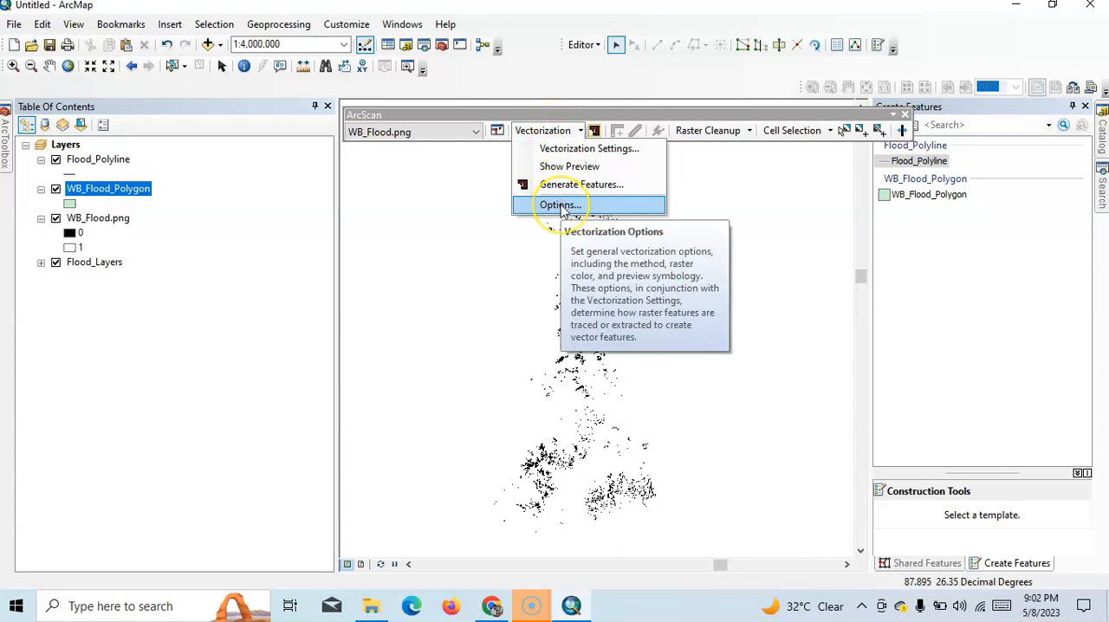
pyautogui.click(560, 205)
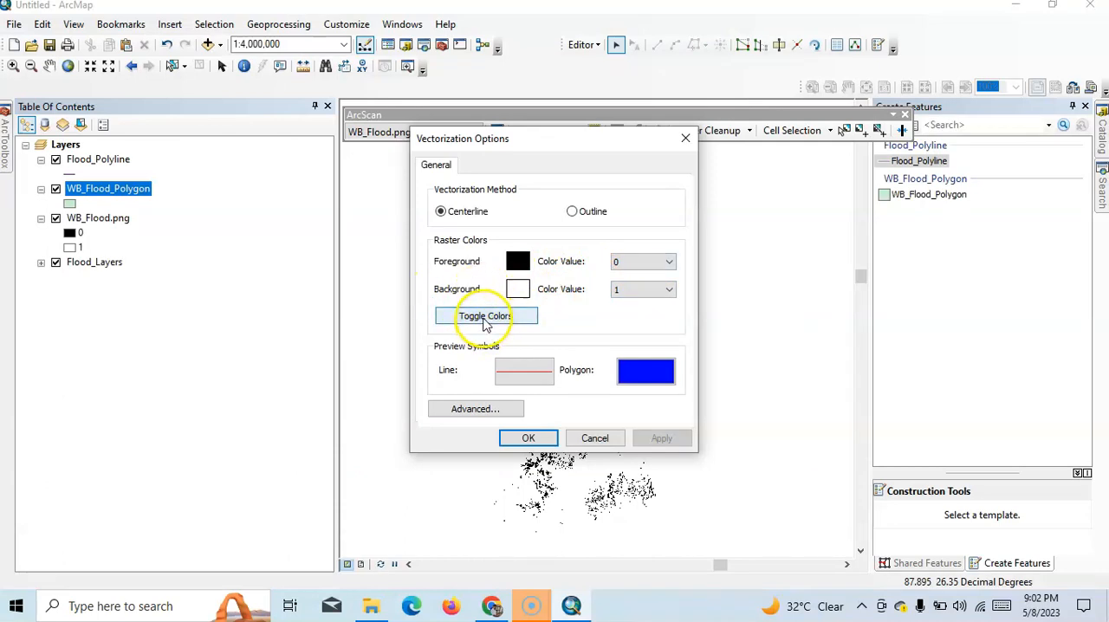
pyautogui.click(486, 317)
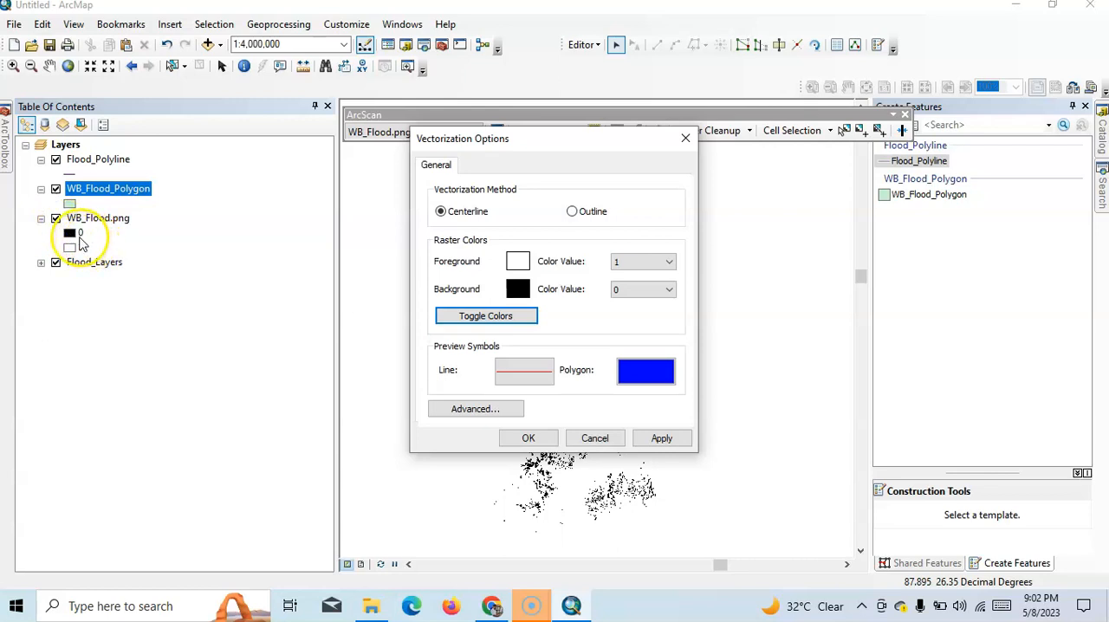
pyautogui.click(485, 317)
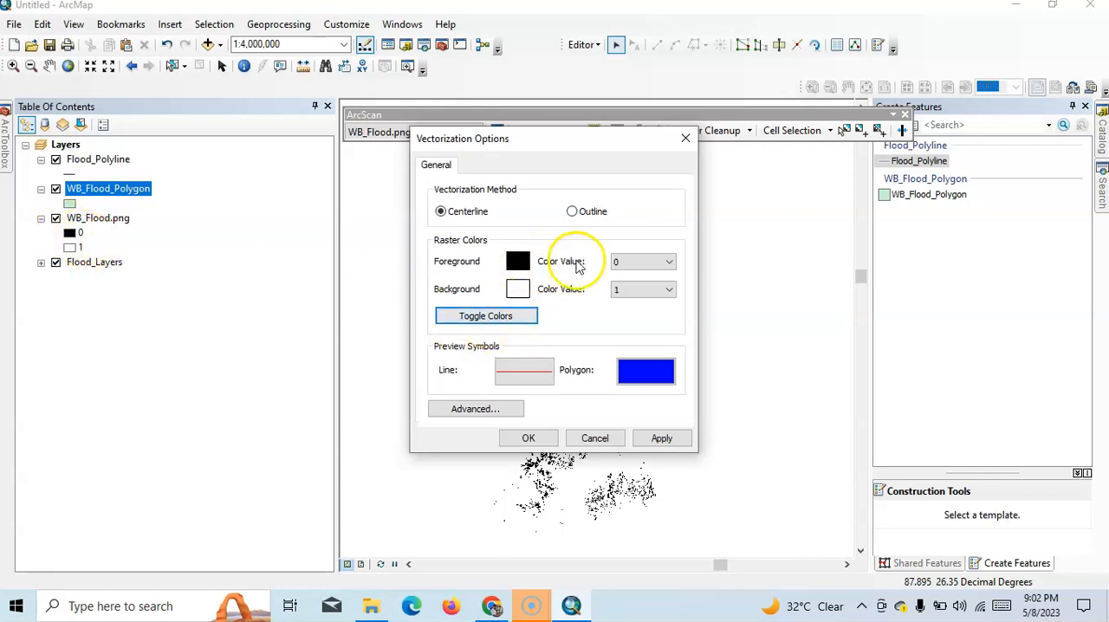
pyautogui.click(641, 264)
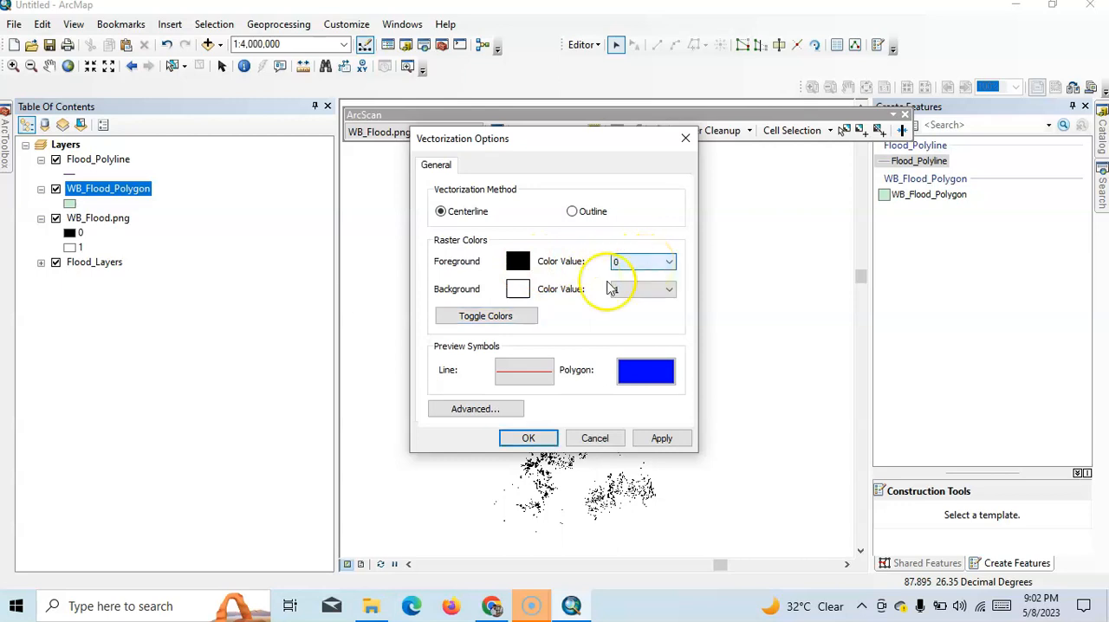
pyautogui.click(528, 439)
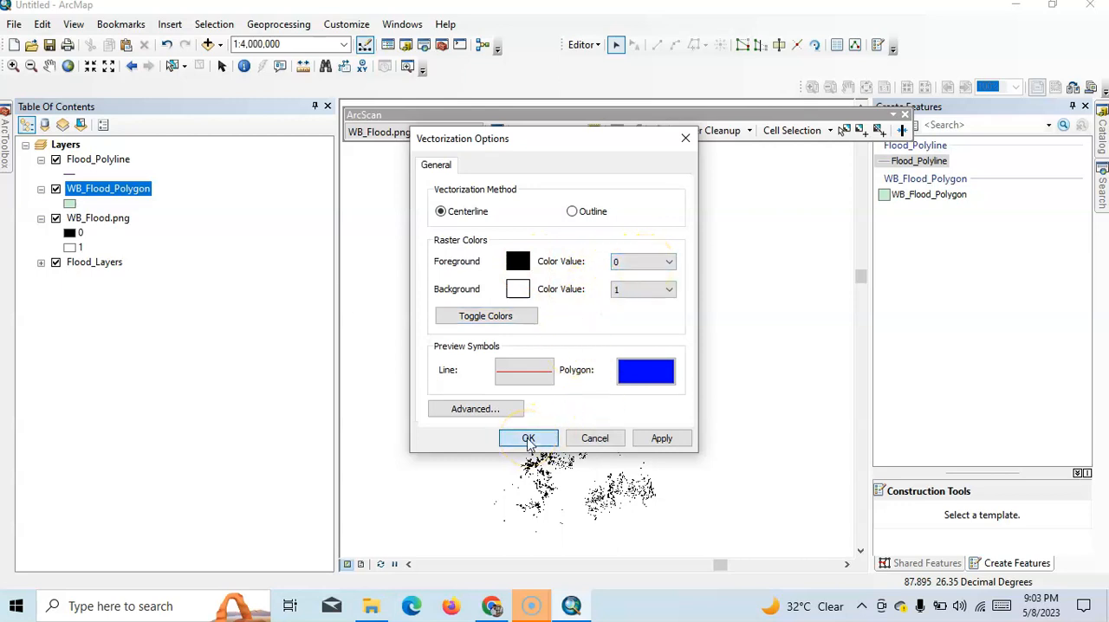
pyautogui.click(545, 132)
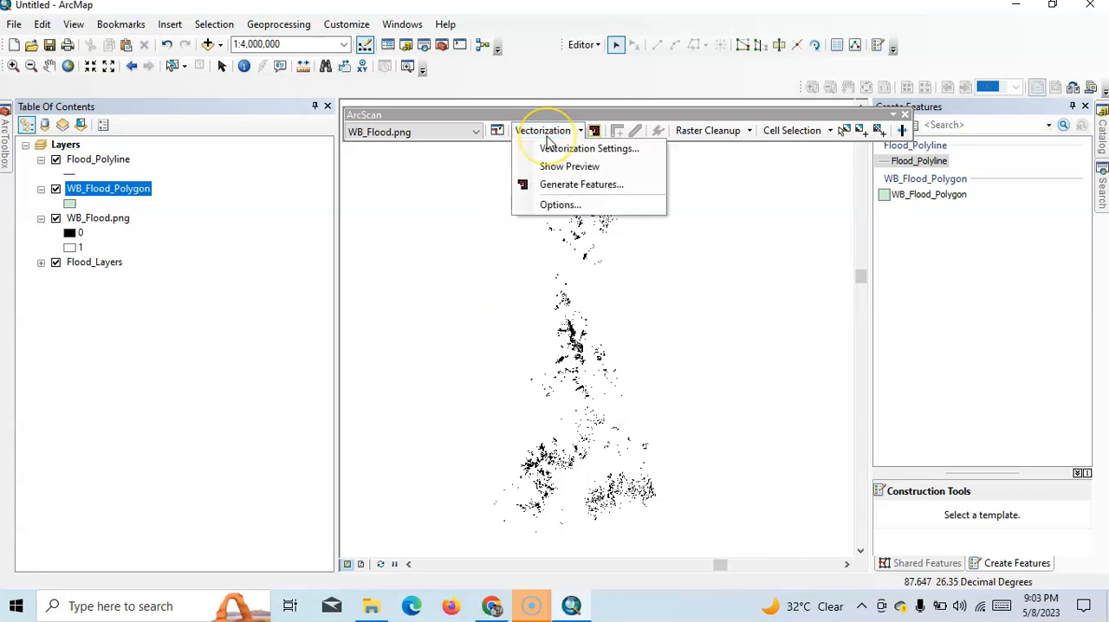
pyautogui.click(559, 186)
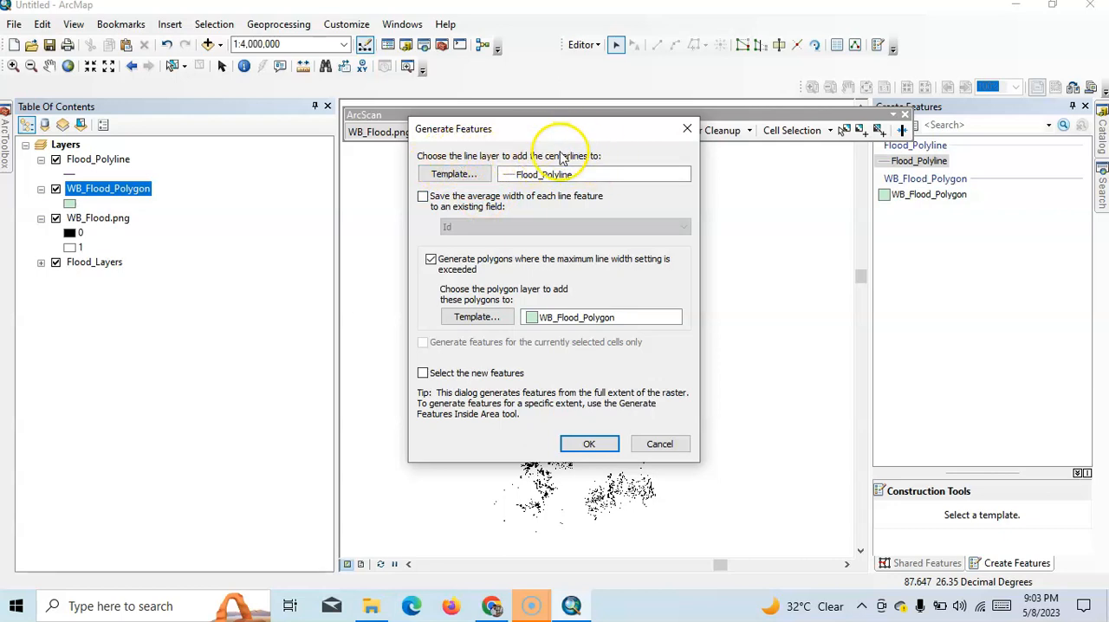
pyautogui.click(687, 130)
# - Set the vectorization method for WB_Flood.png to Outline and accept the vectorization options
pyautogui.click(577, 132)
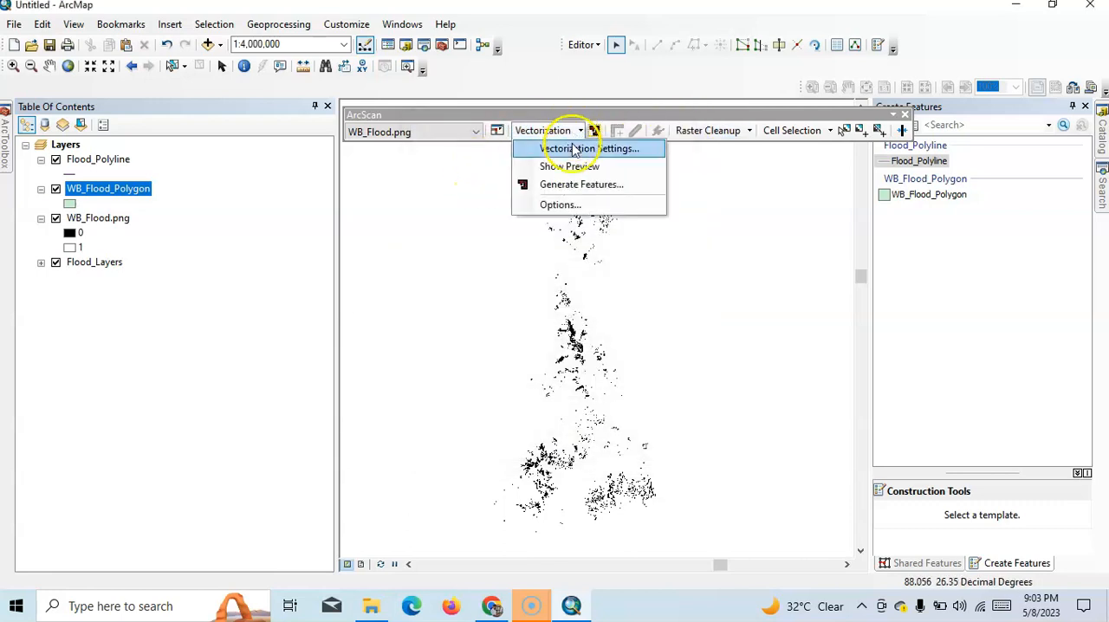
pyautogui.click(564, 203)
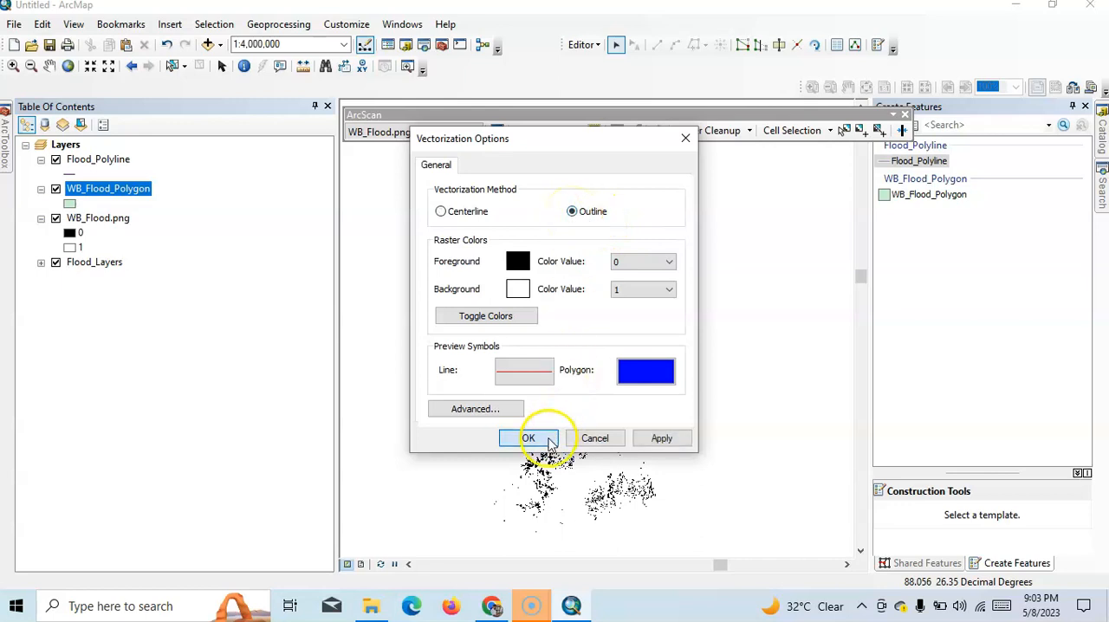
pyautogui.click(527, 437)
# - Generate features from WB_Flood.png with outlines going to WB_Flood_Polygon and lines to Flood_Polyline, and save the edits
pyautogui.click(548, 129)
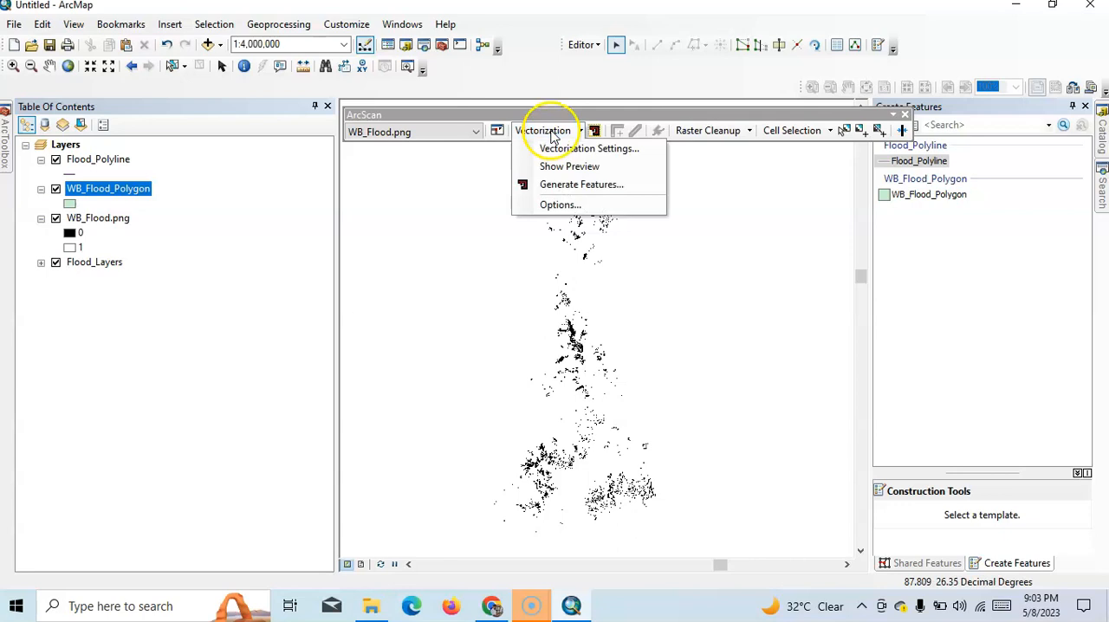
pyautogui.click(557, 185)
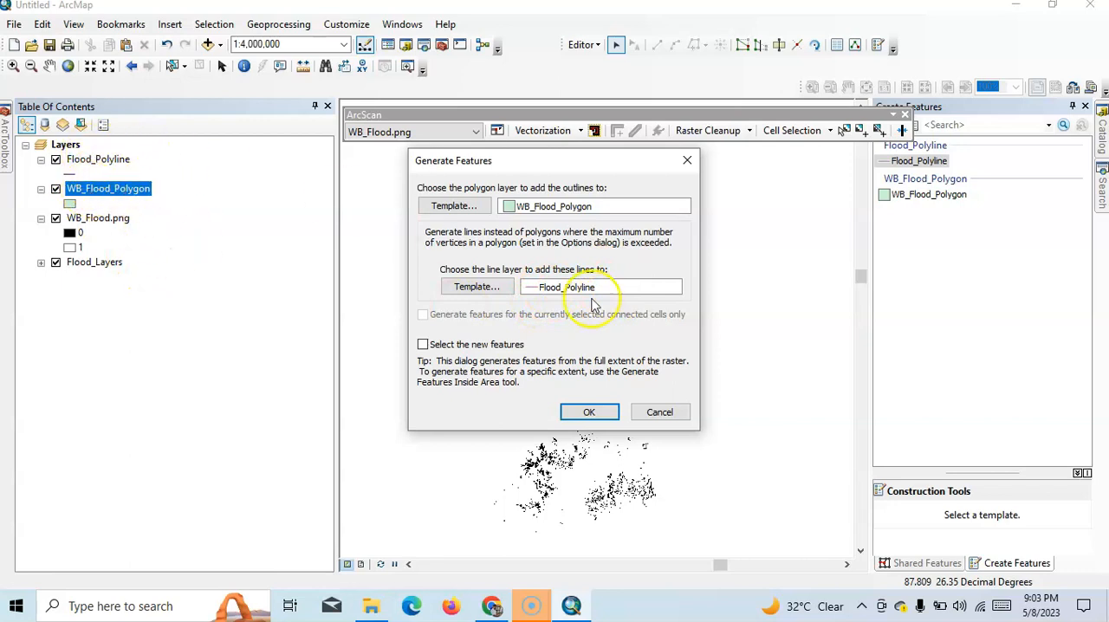
pyautogui.click(592, 414)
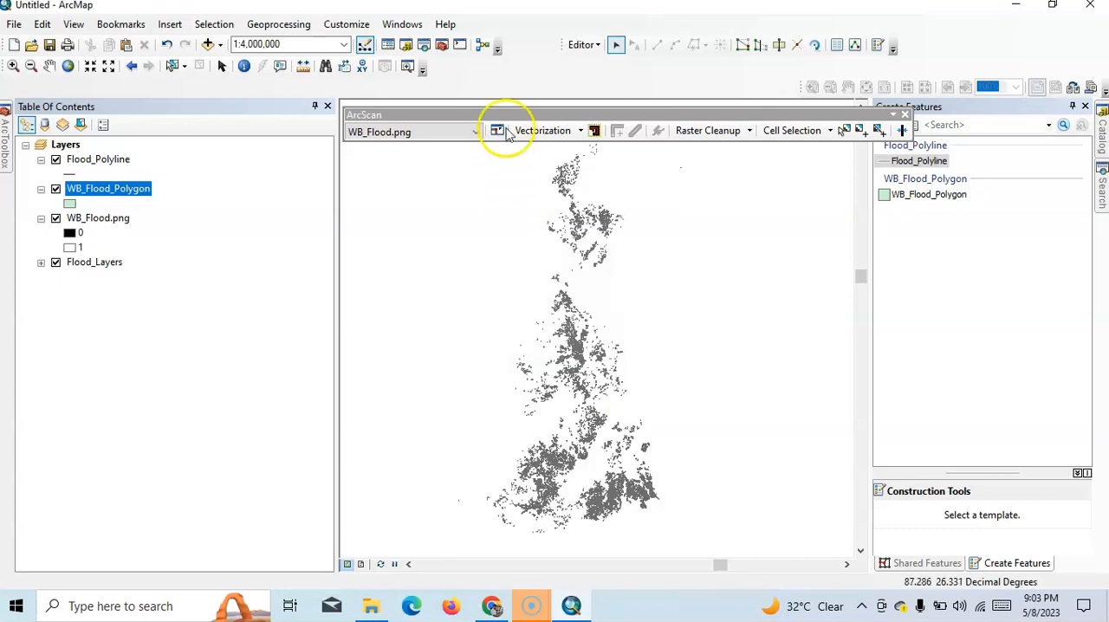
pyautogui.click(592, 45)
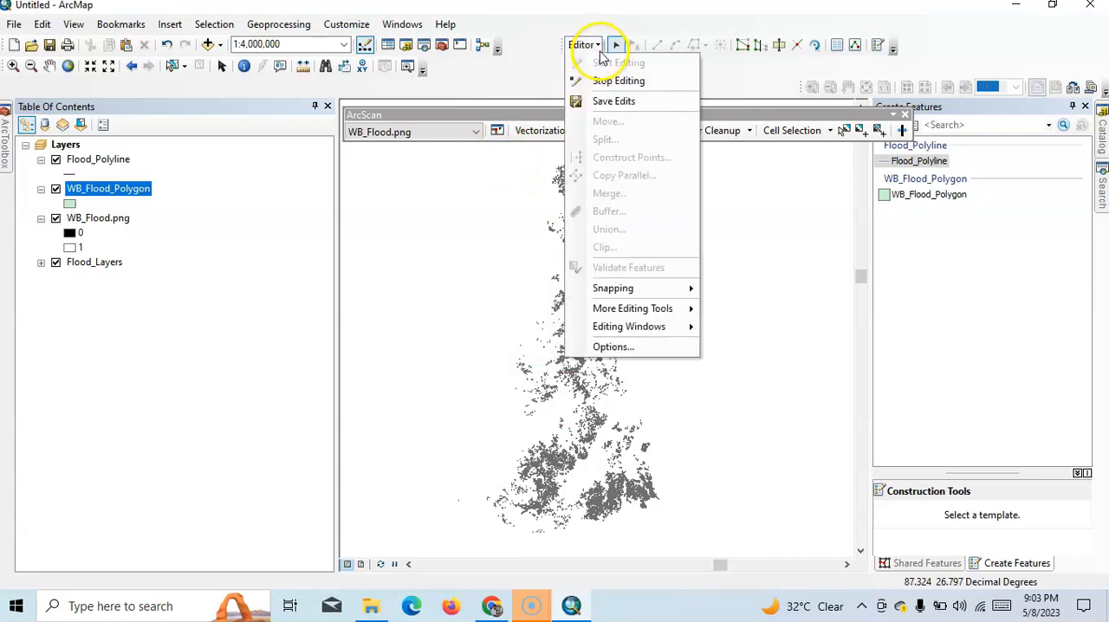
pyautogui.click(604, 100)
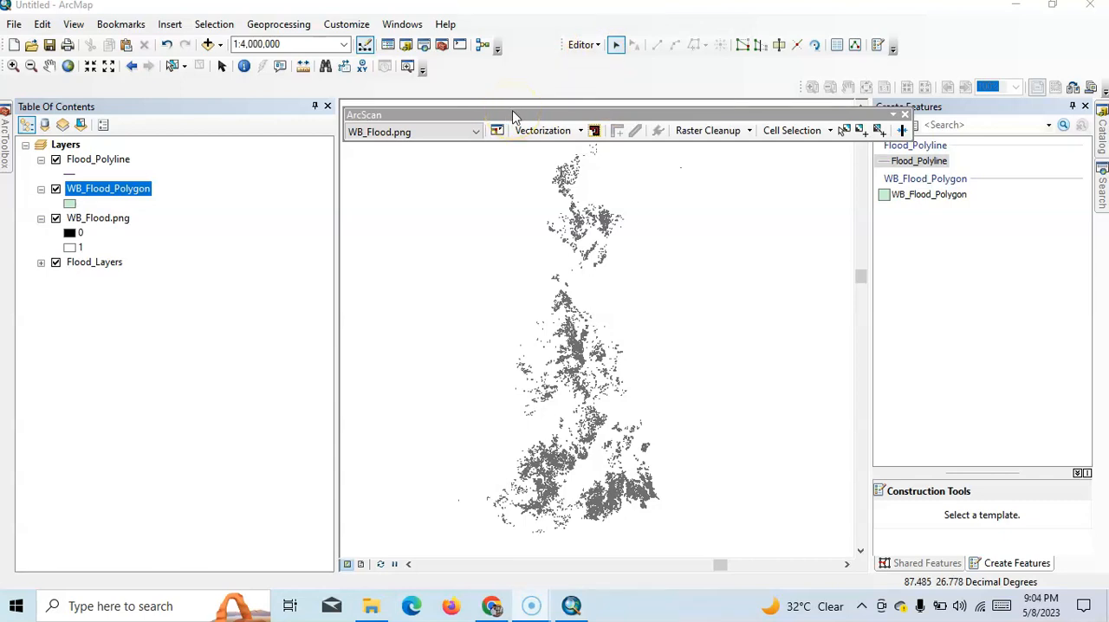
# - Hide the WB_Flood.png raster and the Flood_Polyline layer in the map
pyautogui.keyDown('ctrl'); pyautogui.click(69, 219); pyautogui.keyUp('ctrl')
pyautogui.click(55, 219)
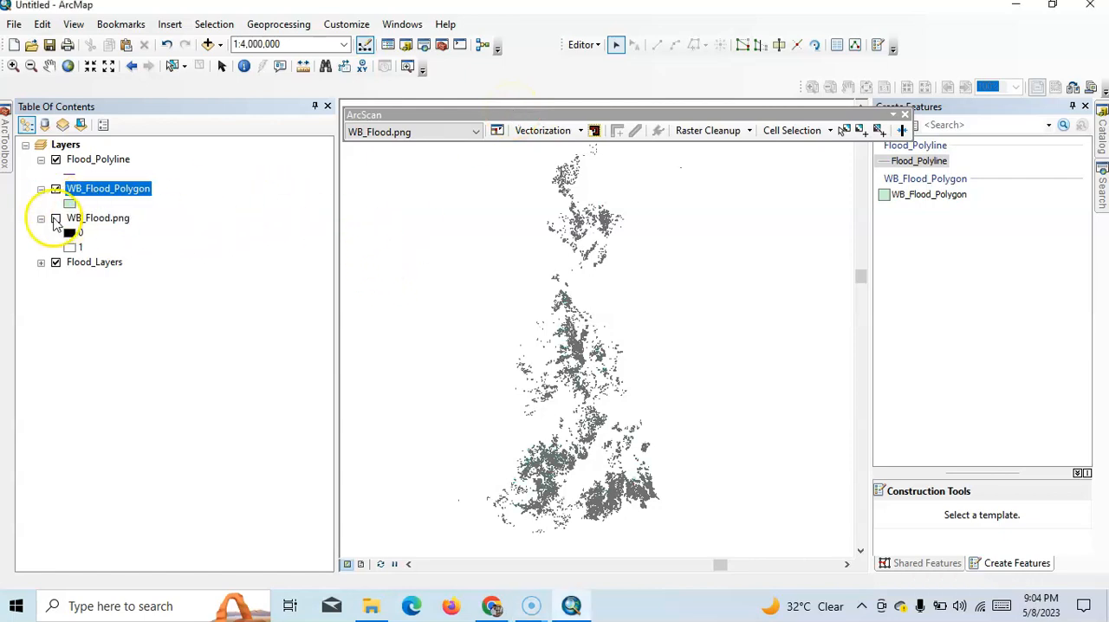
pyautogui.click(55, 160)
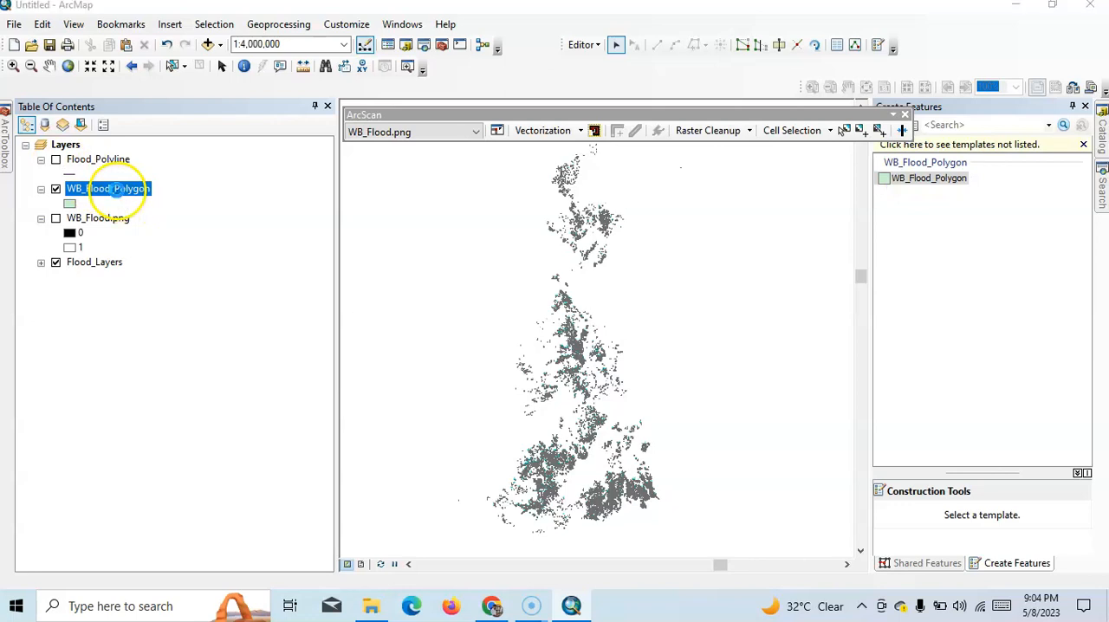
# - Give the WB_Flood_Polygon symbol a blue fill and a matching blue outline
pyautogui.doubleClick(115, 189)
pyautogui.click(488, 122)
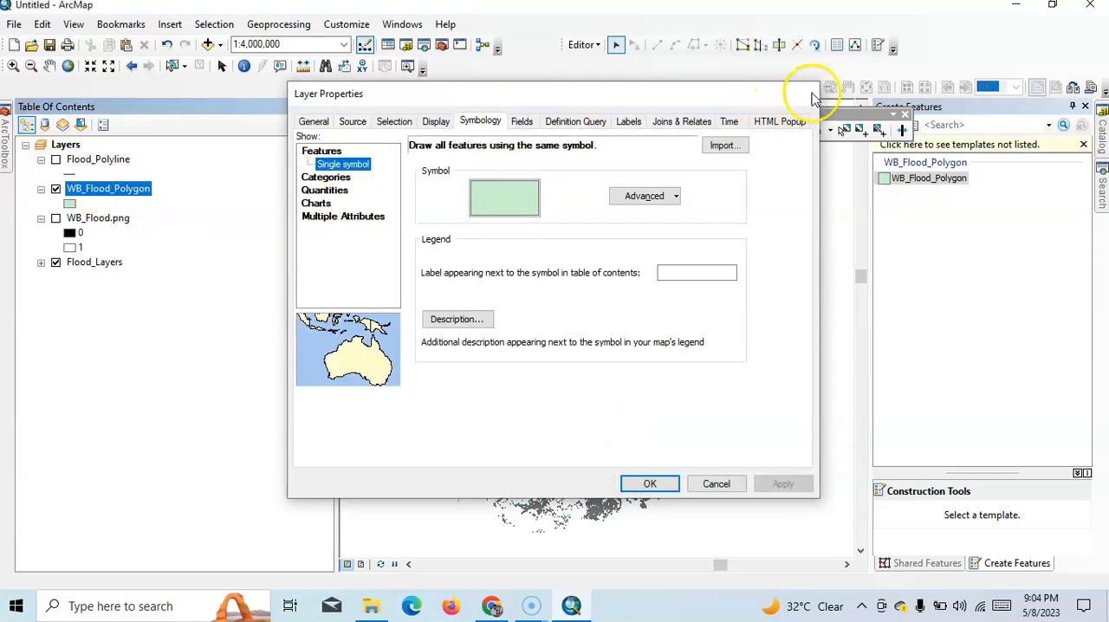
pyautogui.click(811, 96)
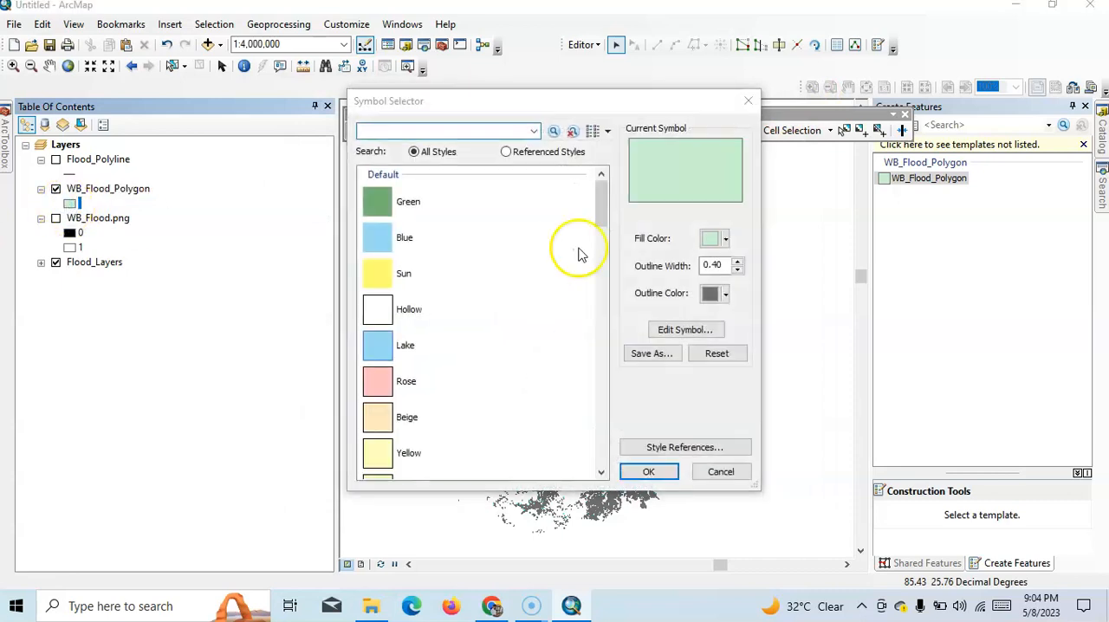
pyautogui.click(726, 239)
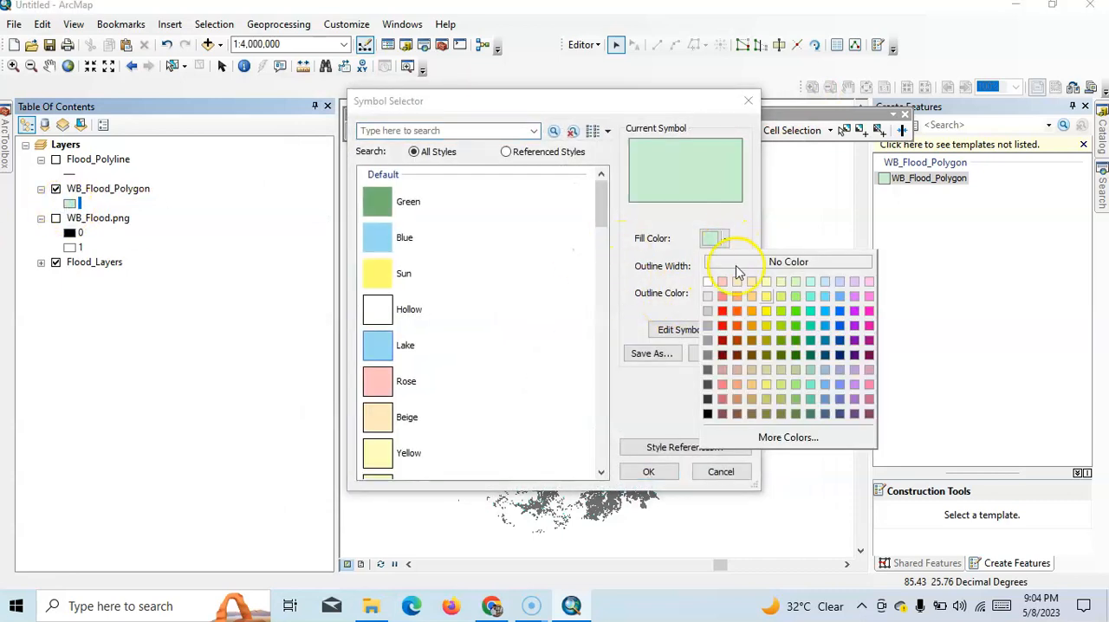
pyautogui.click(839, 327)
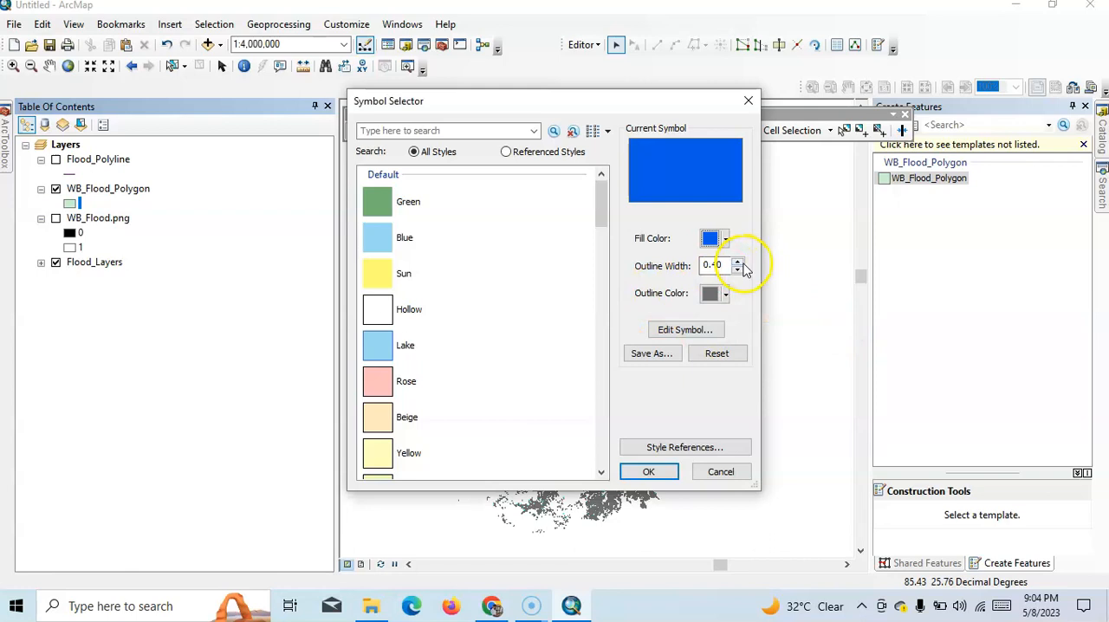
pyautogui.click(728, 294)
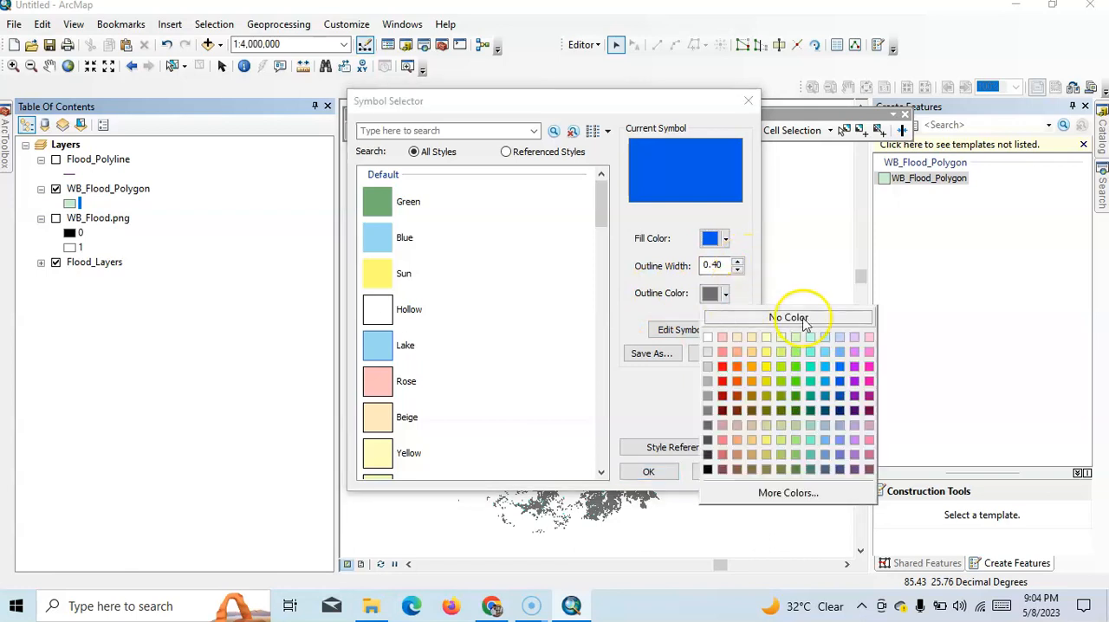
pyautogui.click(839, 382)
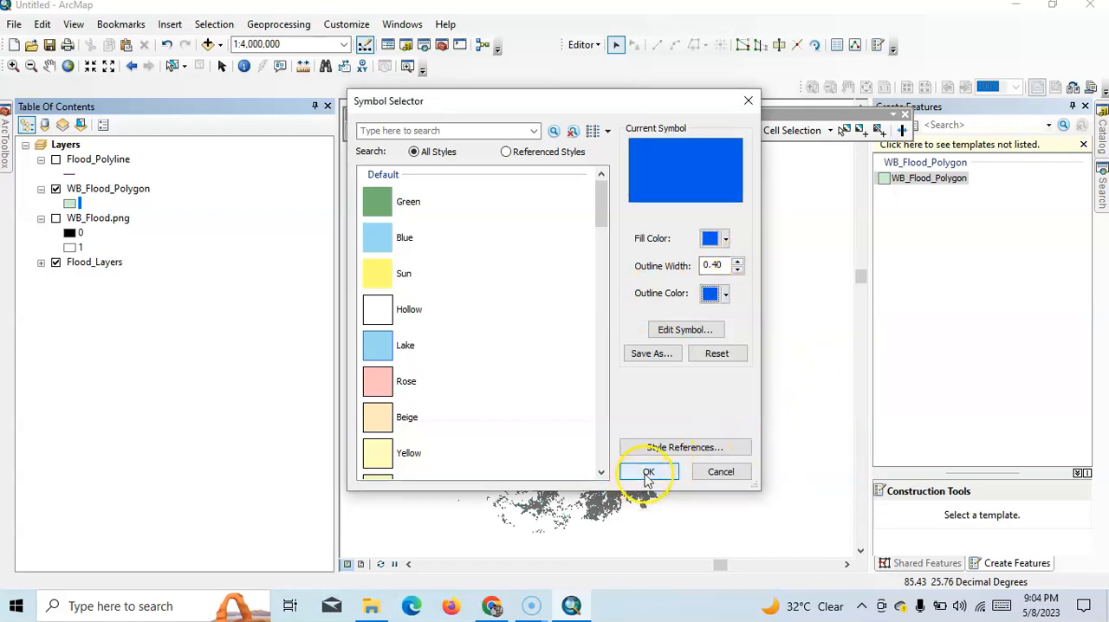
pyautogui.click(648, 474)
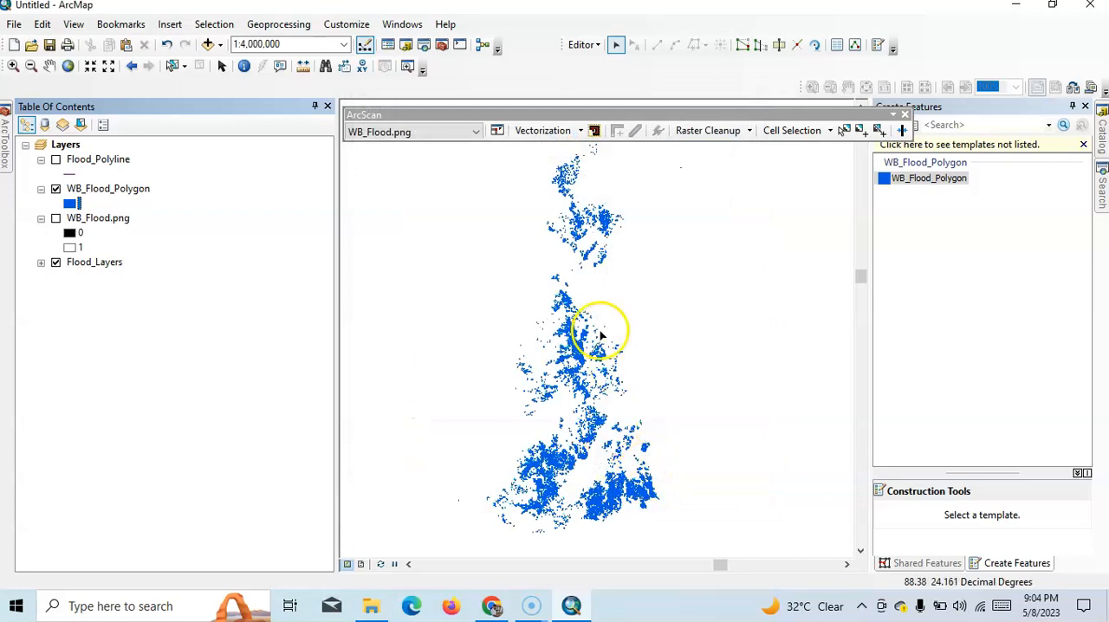
# - Inspect the blue flood polygons up close and stop the editing session
pyautogui.scroll(3, 600, 333)
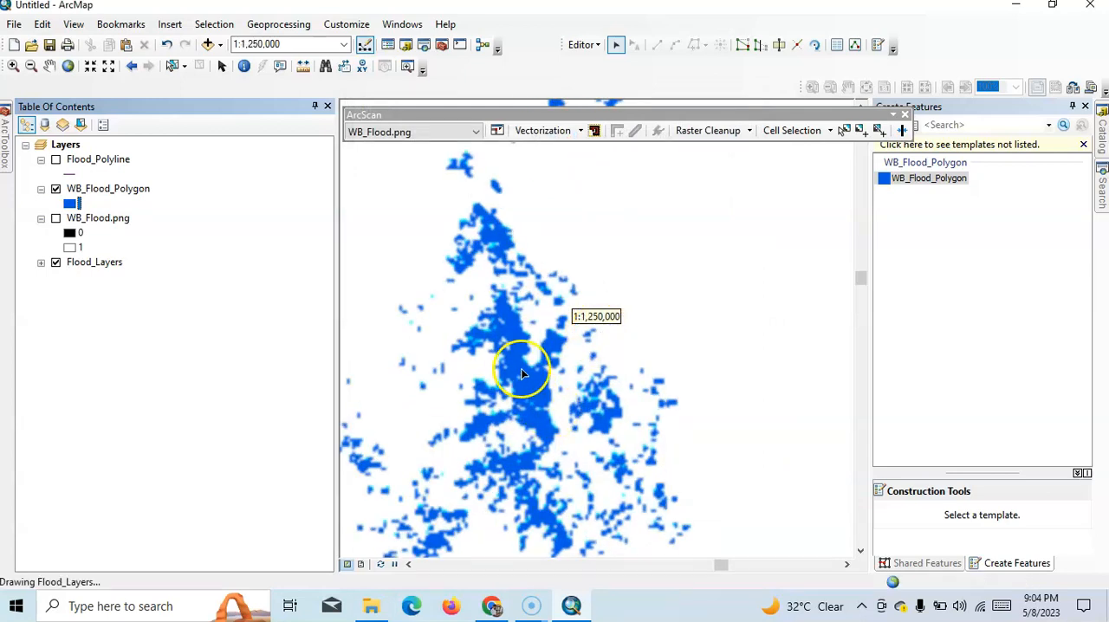
pyautogui.scroll(2, 523, 372)
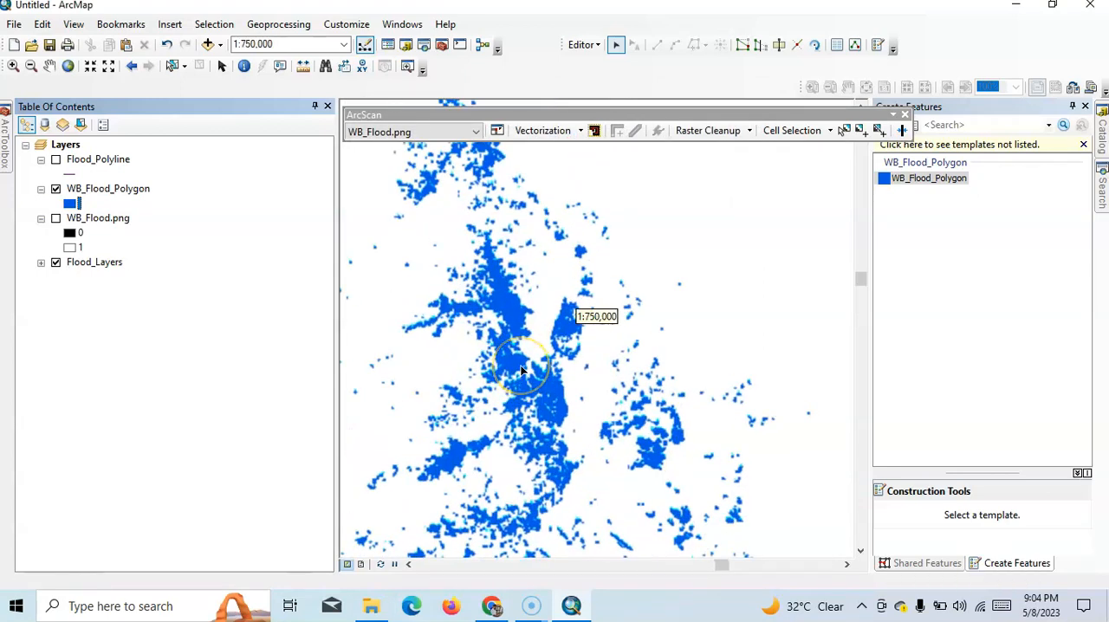
pyautogui.scroll(1, 520, 368)
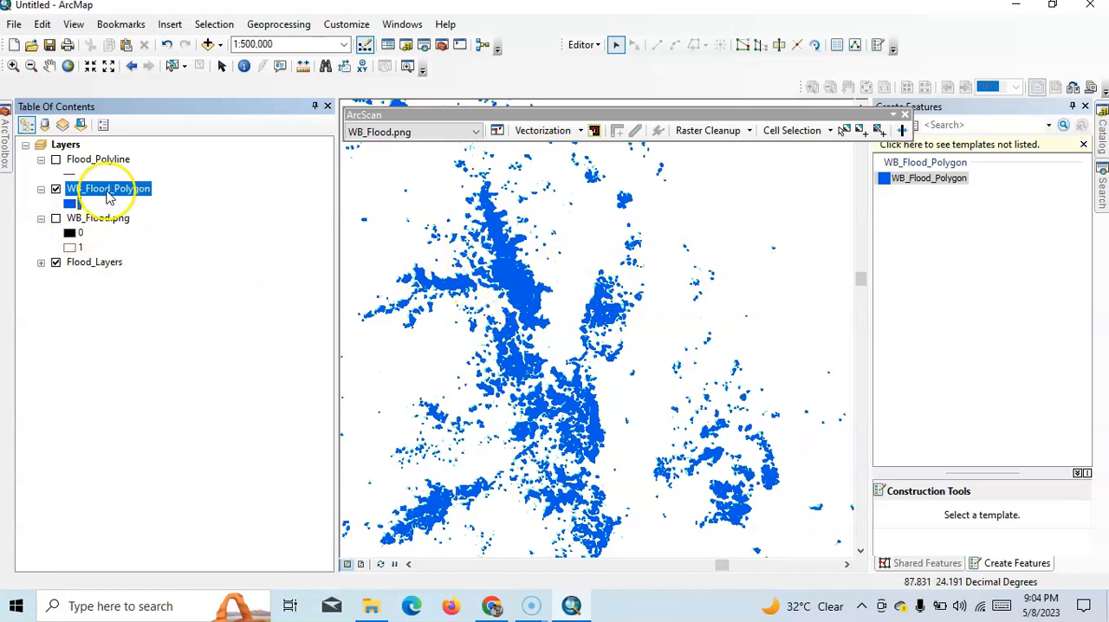
pyautogui.rightClick(109, 196)
pyautogui.moveTo(223, 471)
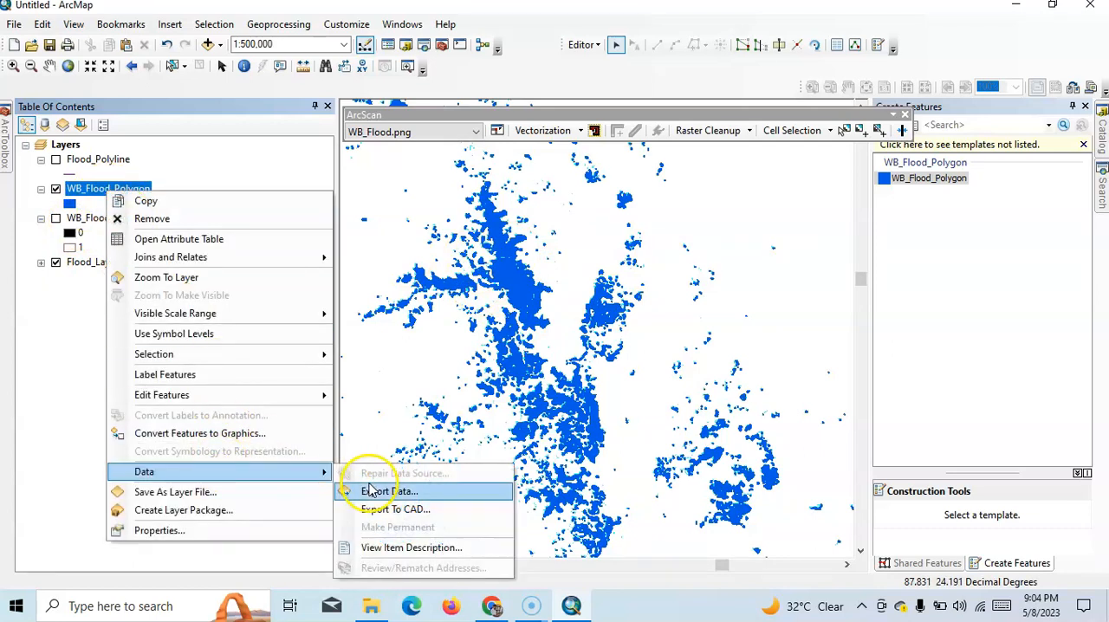
pyautogui.click(594, 52)
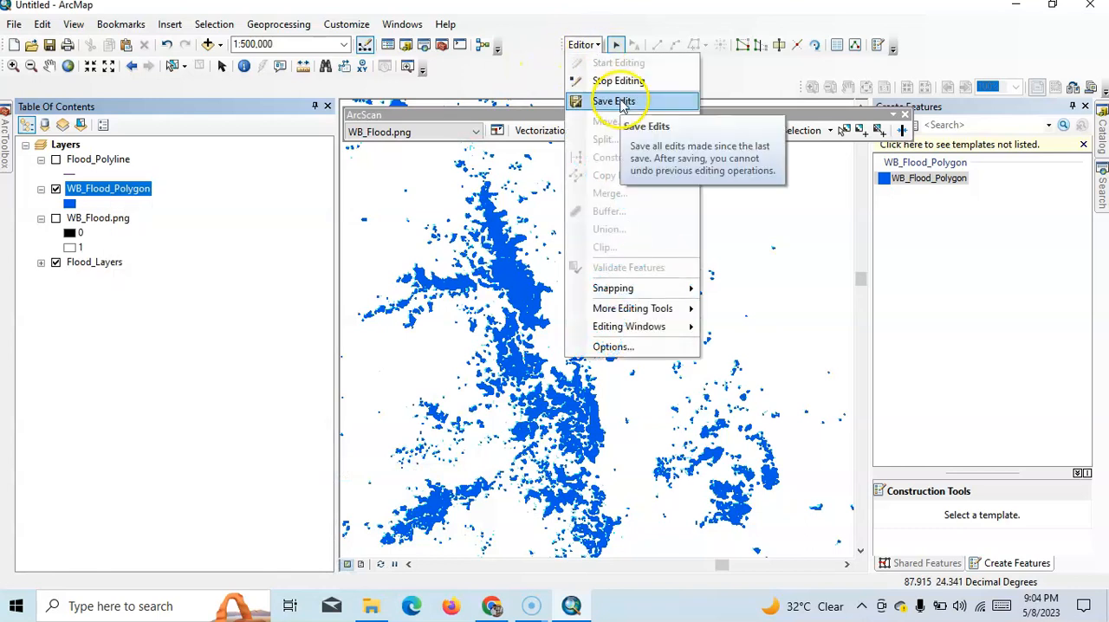
pyautogui.click(620, 85)
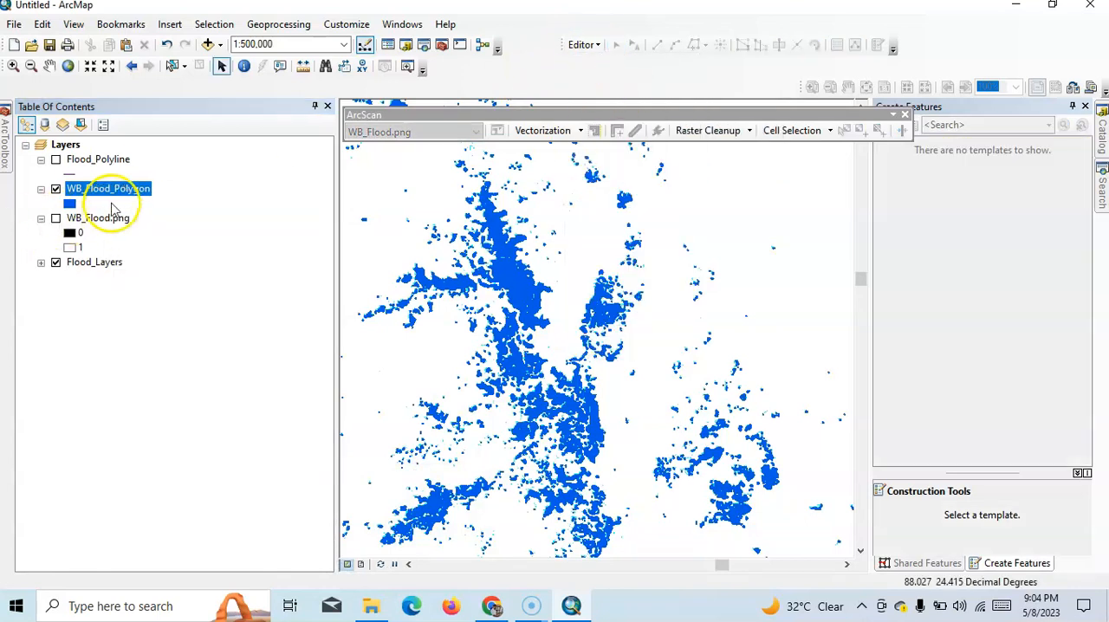
# - Remove the WB_Flood_Polygon layer from the map and add WB_Flood_Polygon.shp back from the WB_Flood folder
pyautogui.rightClick(141, 188)
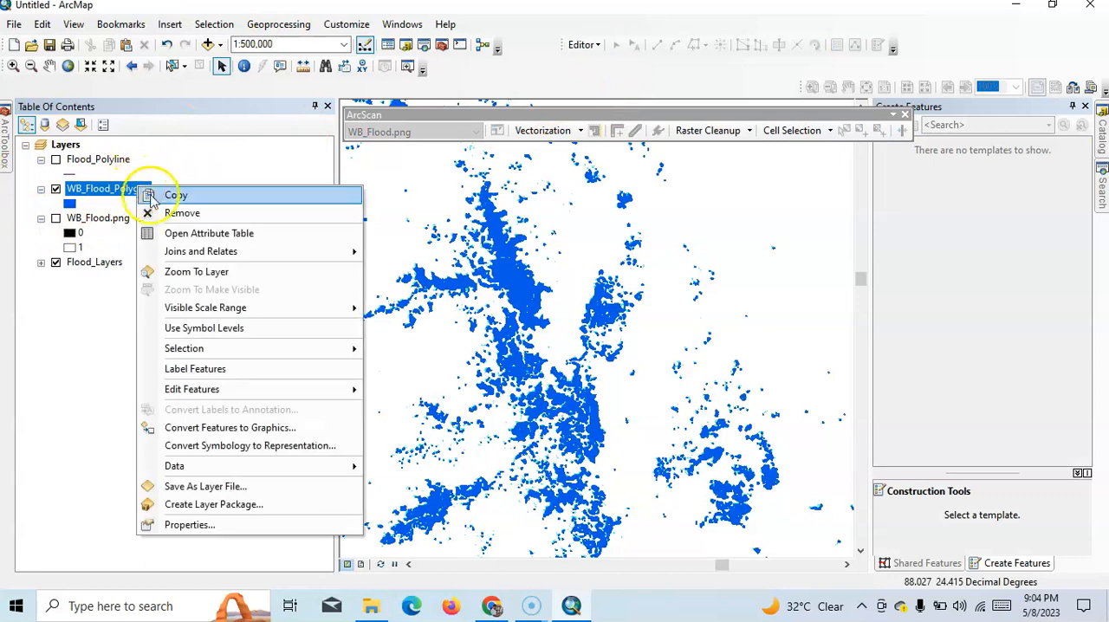
pyautogui.click(177, 213)
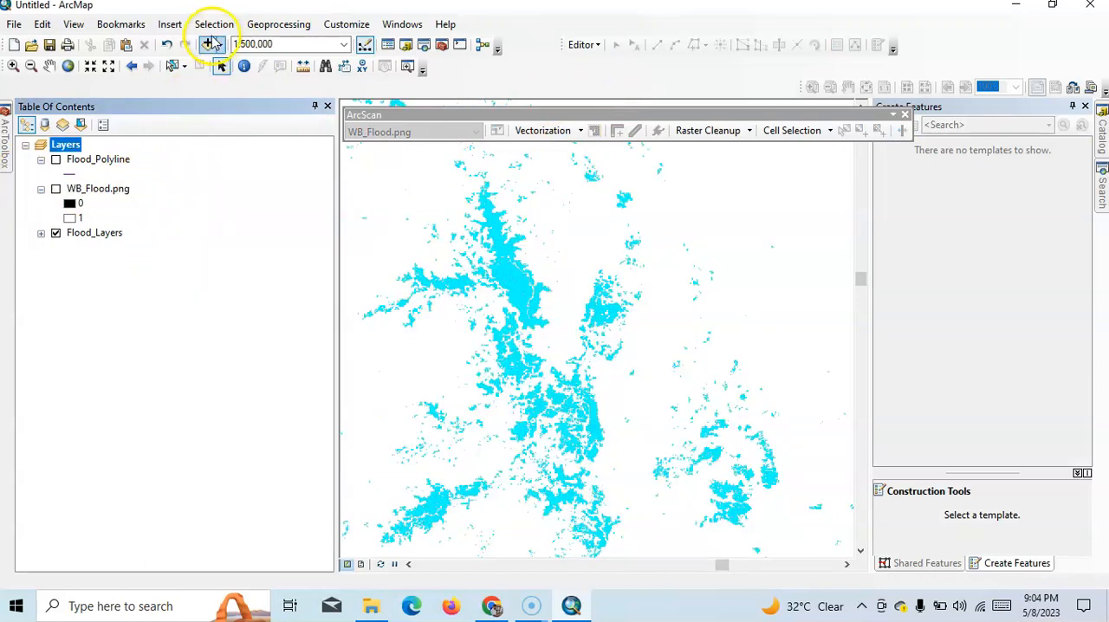
pyautogui.click(208, 45)
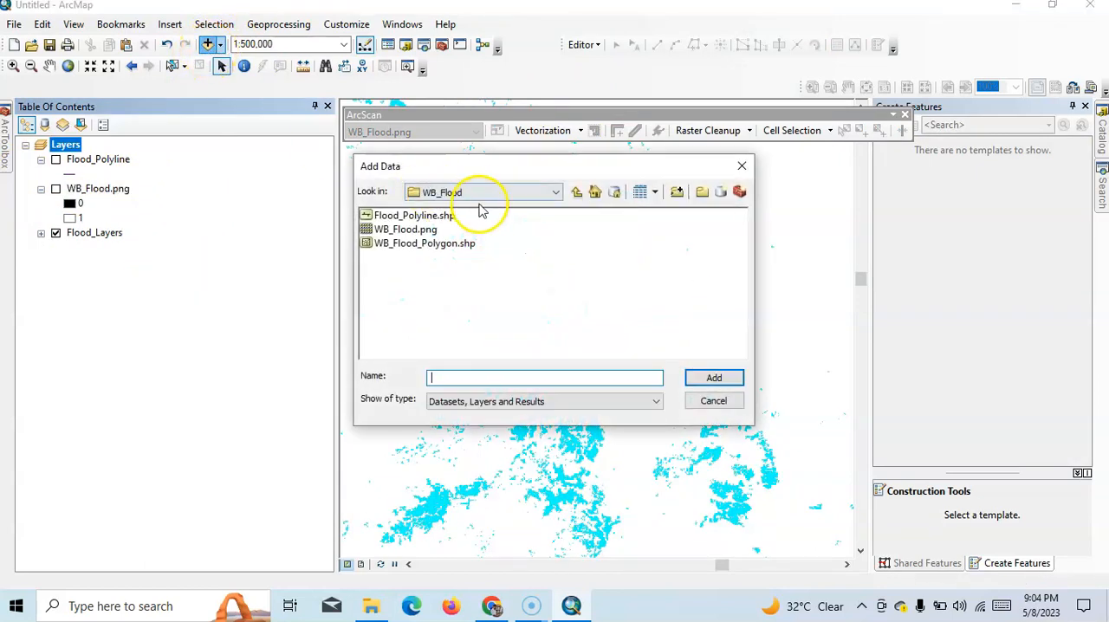
pyautogui.click(426, 245)
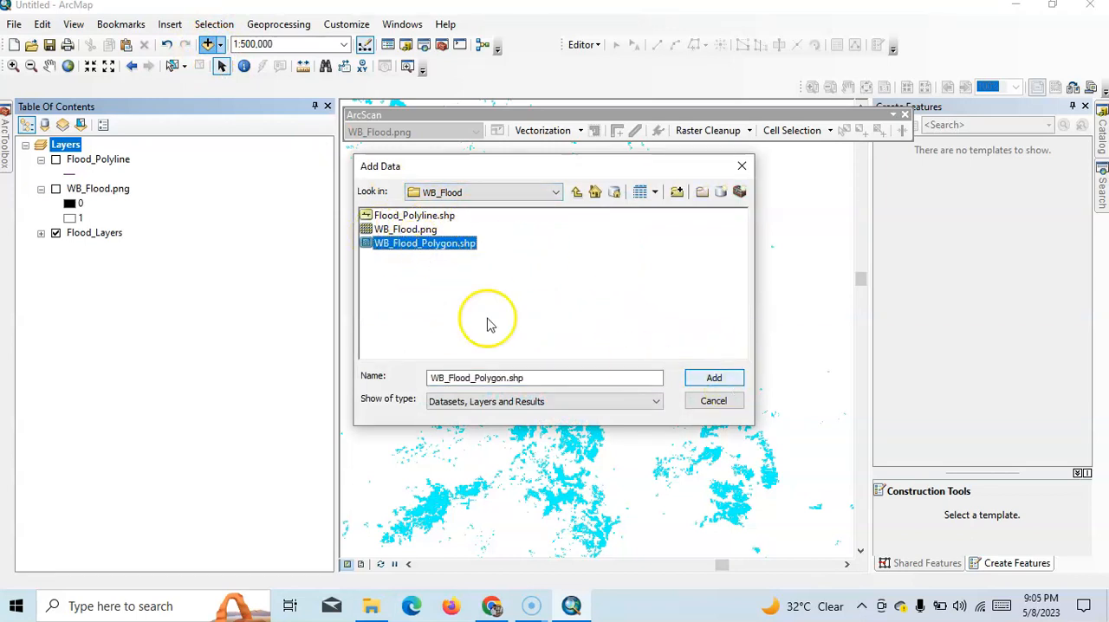
pyautogui.click(714, 378)
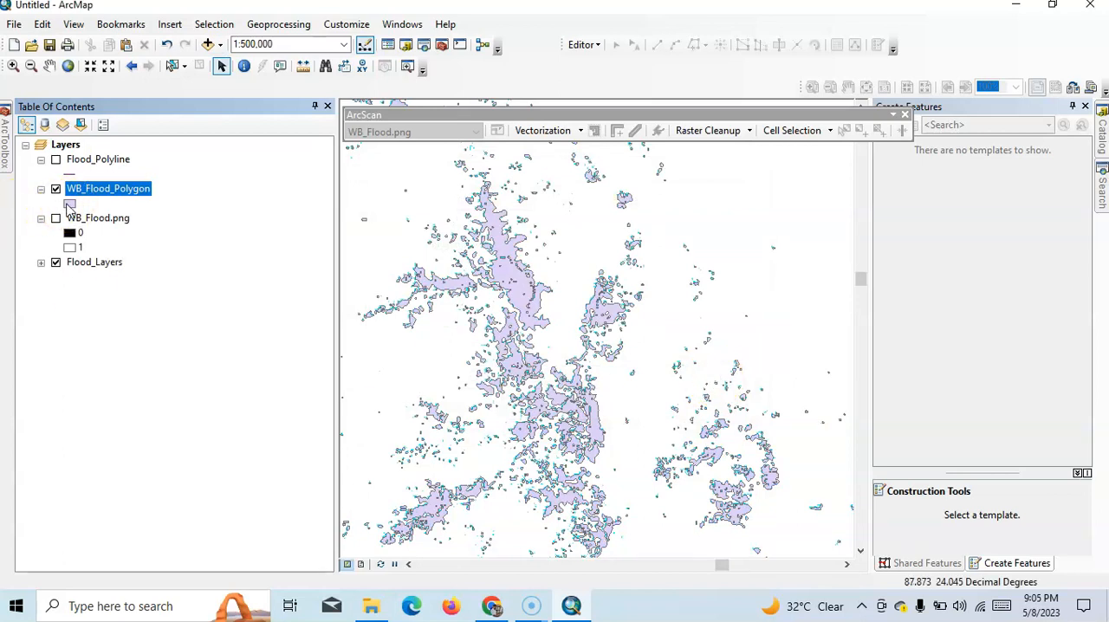
# - Give the re-added WB_Flood_Polygon symbol a blue fill and a darker blue outline
pyautogui.click(69, 206)
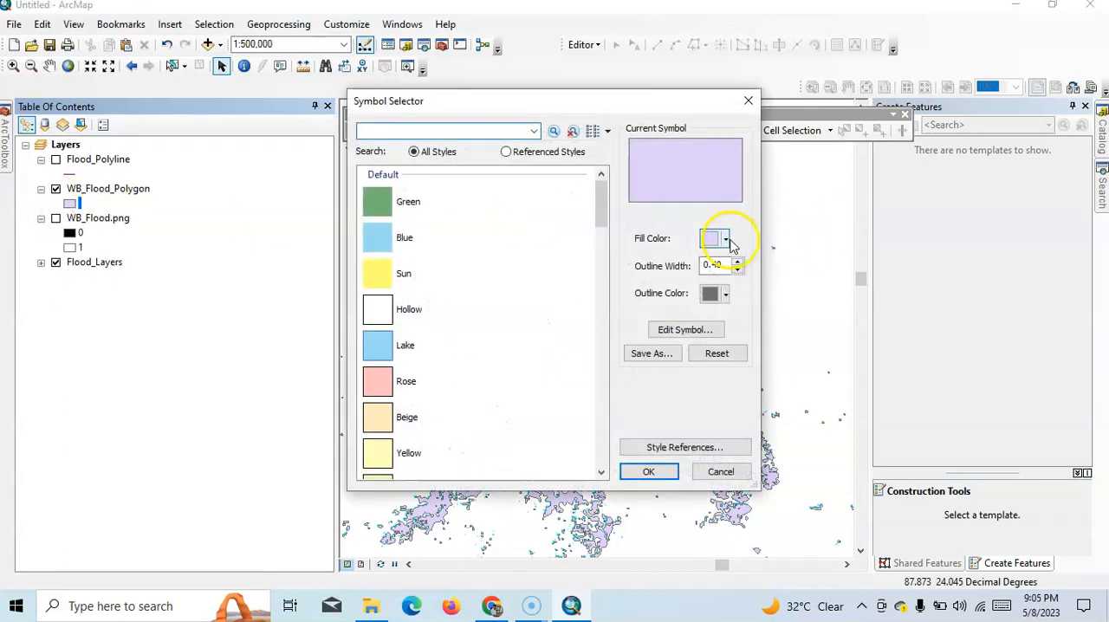
pyautogui.click(725, 240)
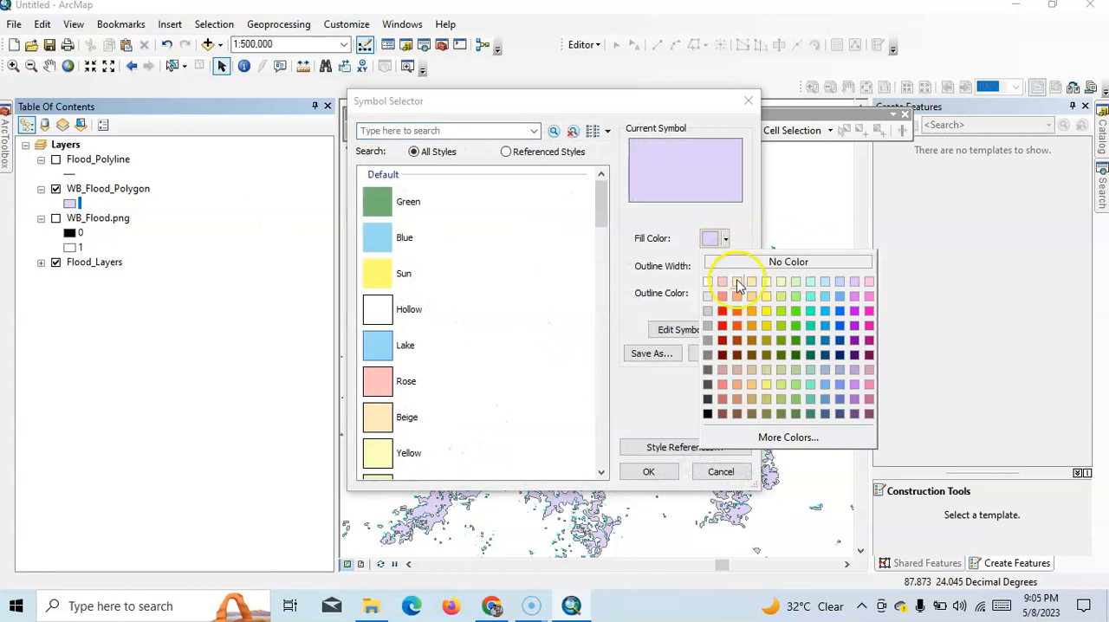
pyautogui.click(838, 329)
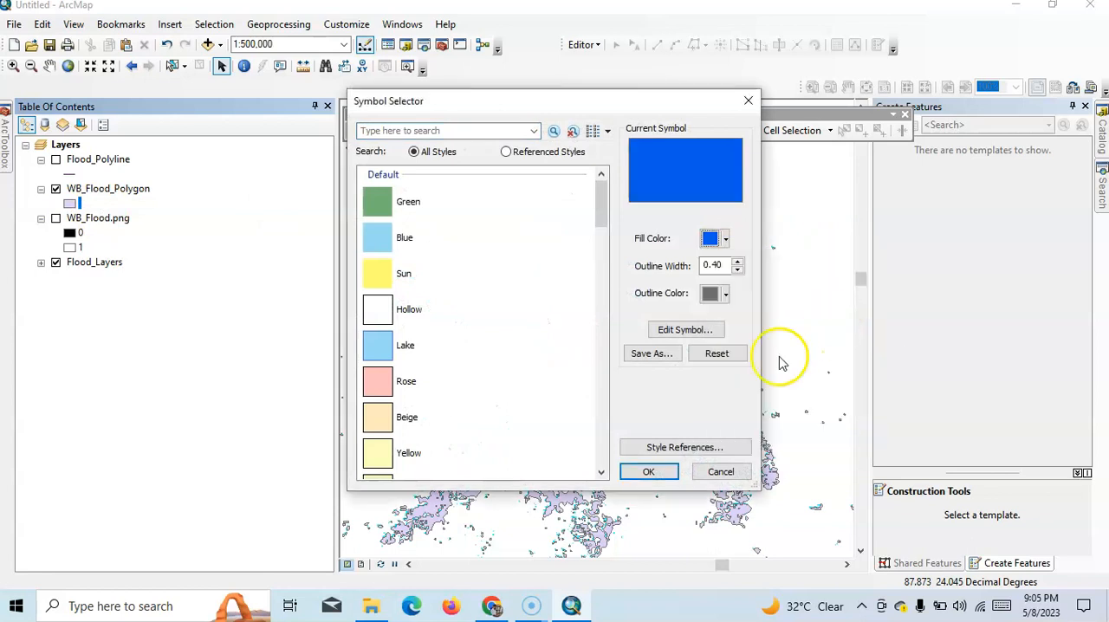
pyautogui.click(727, 296)
pyautogui.click(840, 396)
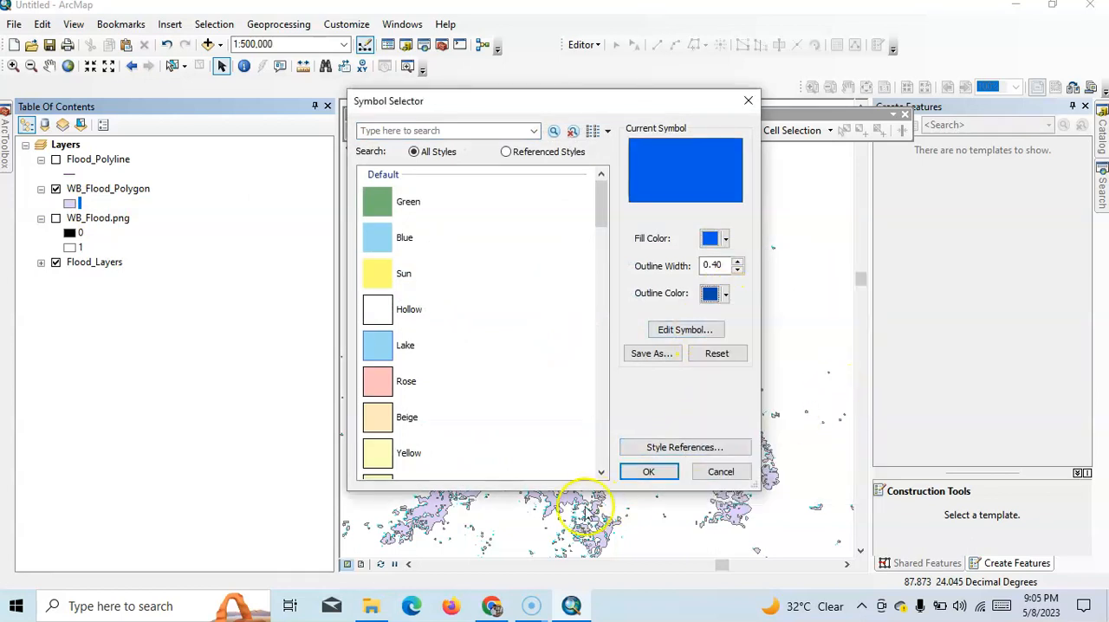
pyautogui.click(650, 473)
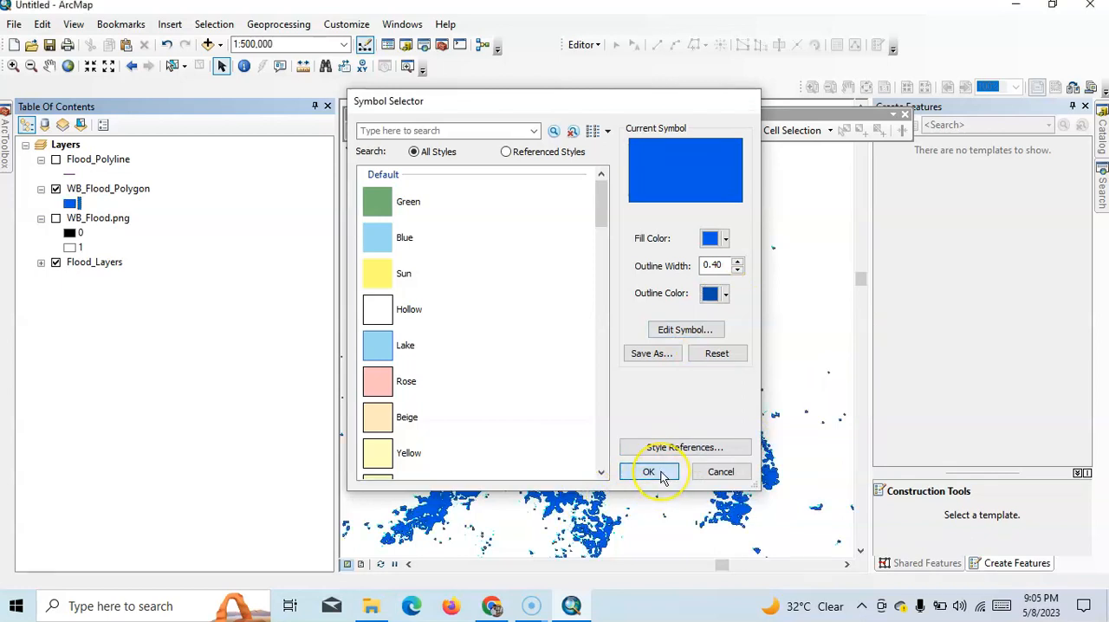
# - Toggle the visibility of WB_Flood_Polygon off and on to compare the polygons with the Flood_Layers service
pyautogui.click(56, 263)
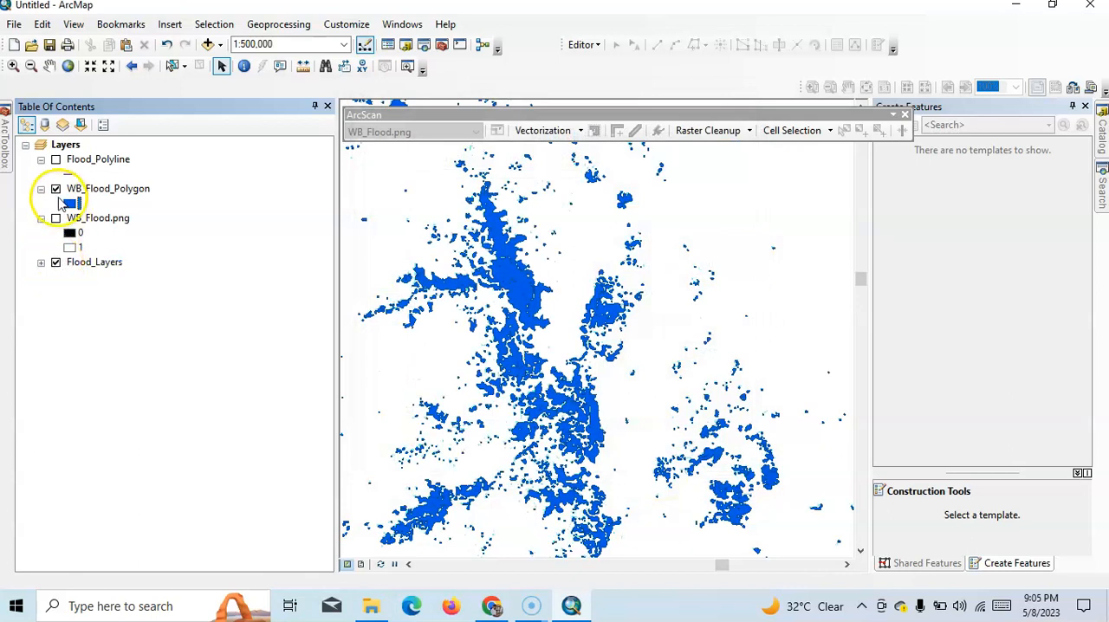
pyautogui.click(56, 190)
pyautogui.click(56, 190)
pyautogui.click(56, 190)
pyautogui.click(56, 190)
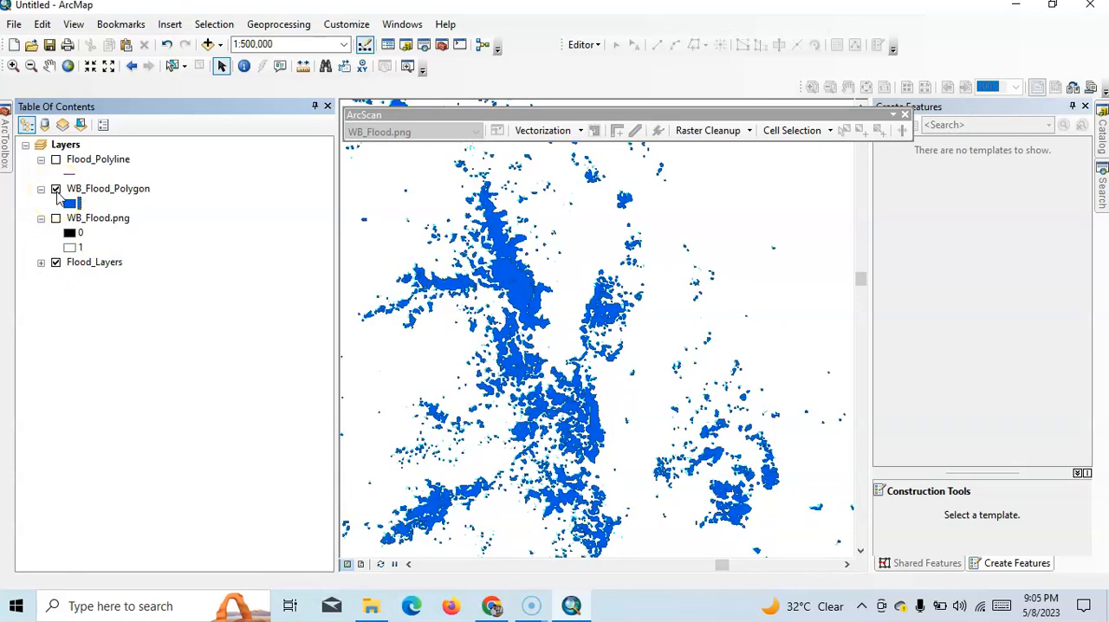
pyautogui.scroll(-2, 512, 425)
# - Switch to Chrome and open the Mastering ArcGIS: From Beginner to Expert course from the aigr.co.in course library
pyautogui.click(492, 607)
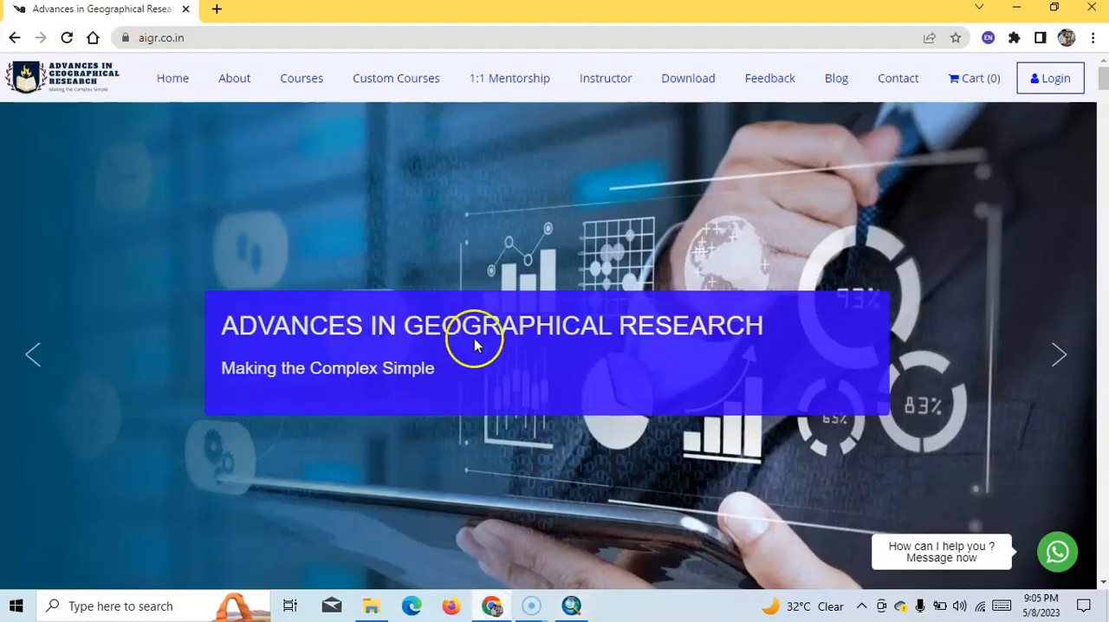
pyautogui.click(292, 78)
pyautogui.scroll(-10, 438, 338)
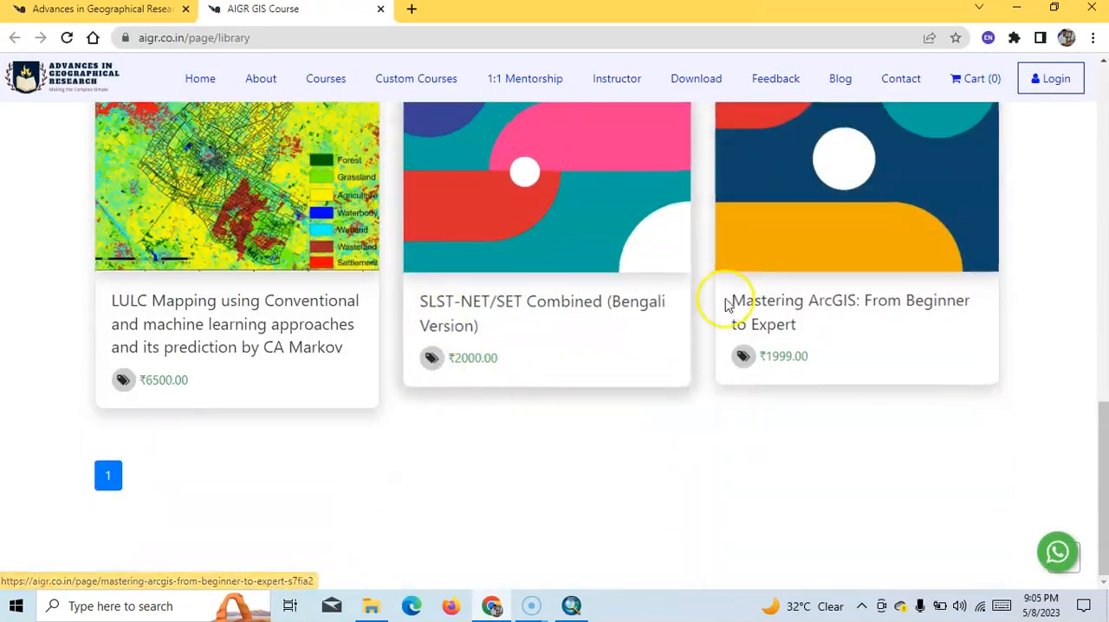
pyautogui.click(794, 300)
pyautogui.scroll(-4, 360, 364)
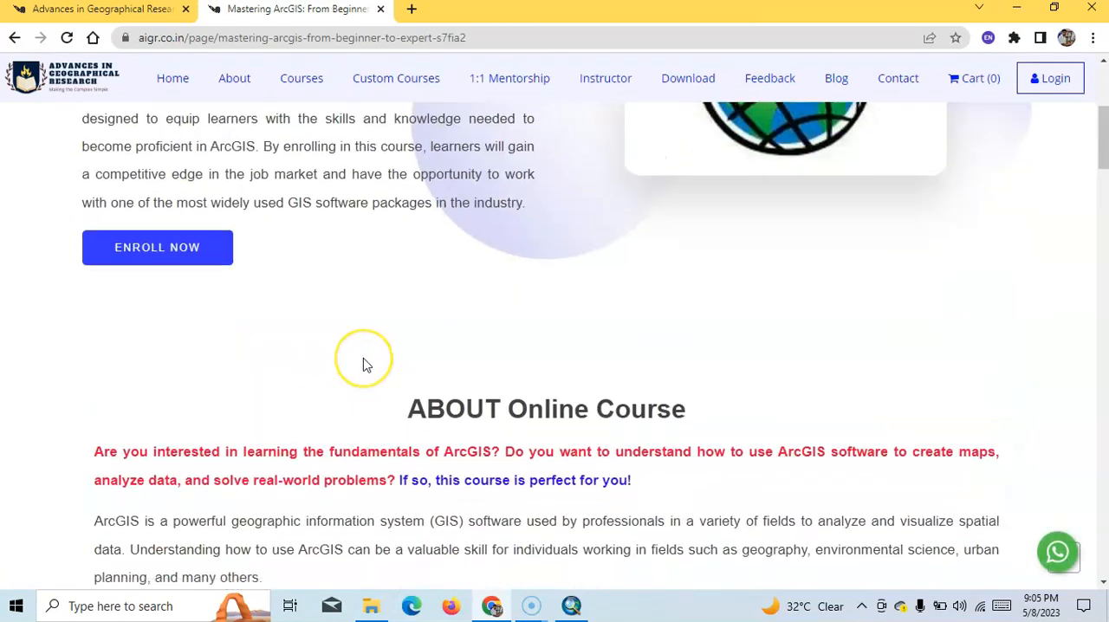
# - Review the course description and Section 1 lessons, and expand Section 2: Datum, Projection and Database Management
pyautogui.scroll(-3, 363, 364)
pyautogui.scroll(-2, 363, 357)
pyautogui.scroll(5, 363, 356)
pyautogui.scroll(-10, 363, 355)
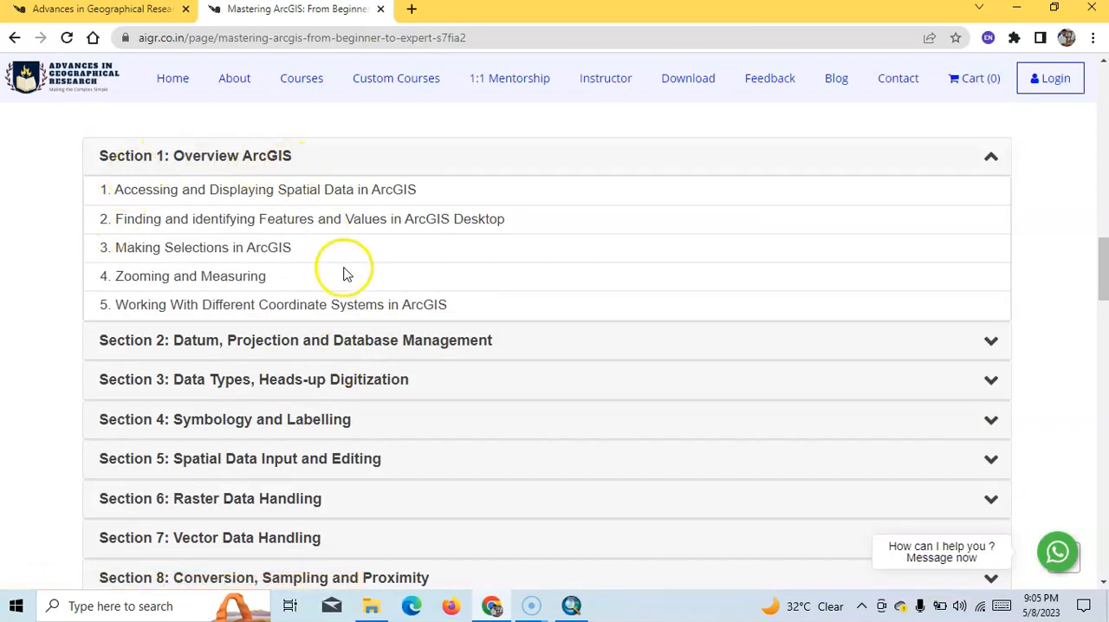
pyautogui.scroll(-2, 358, 268)
pyautogui.click(555, 177)
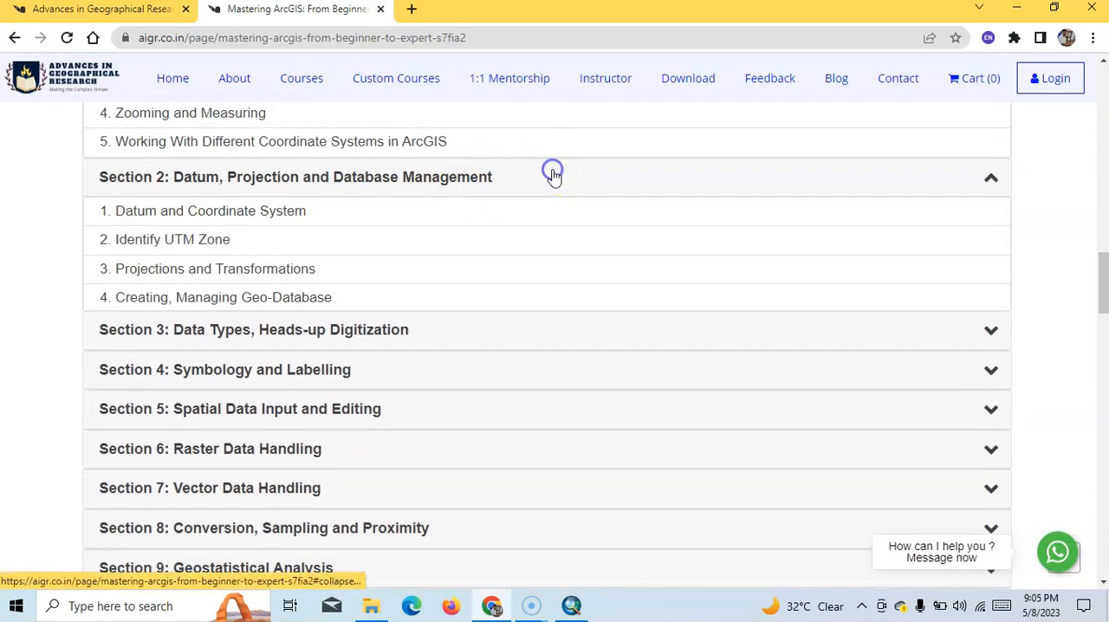
# - Expand and review Section 3: Data Types, Heads-up Digitization and Section 4: Symbology and Labelling in the course outline
pyautogui.scroll(-2, 552, 176)
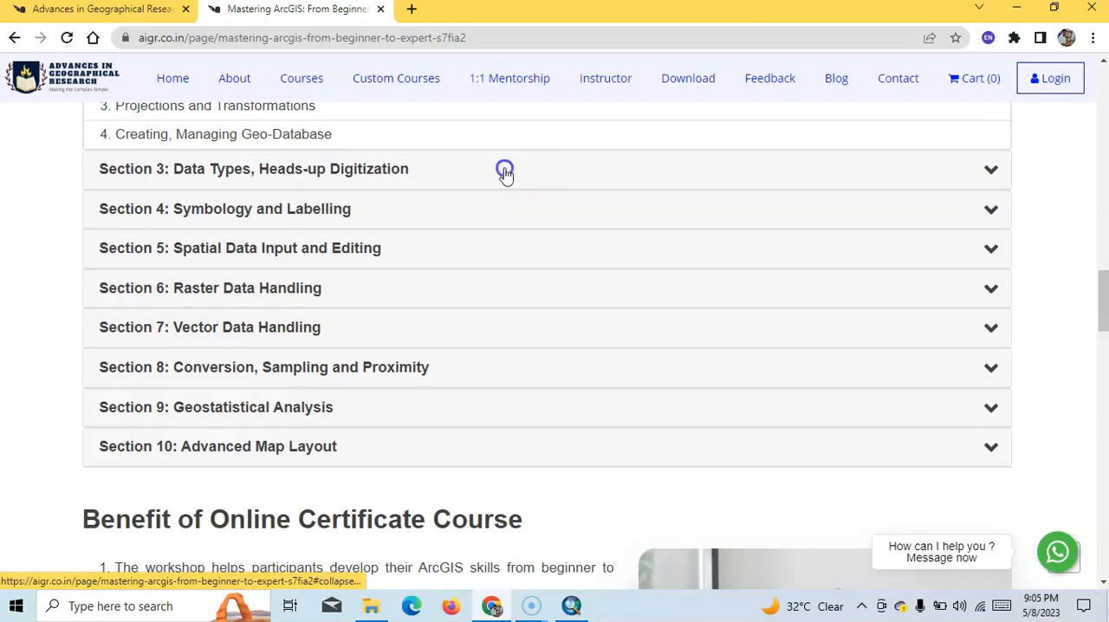
pyautogui.click(505, 170)
pyautogui.scroll(-1, 506, 176)
pyautogui.scroll(2, 506, 175)
pyautogui.scroll(-2, 506, 175)
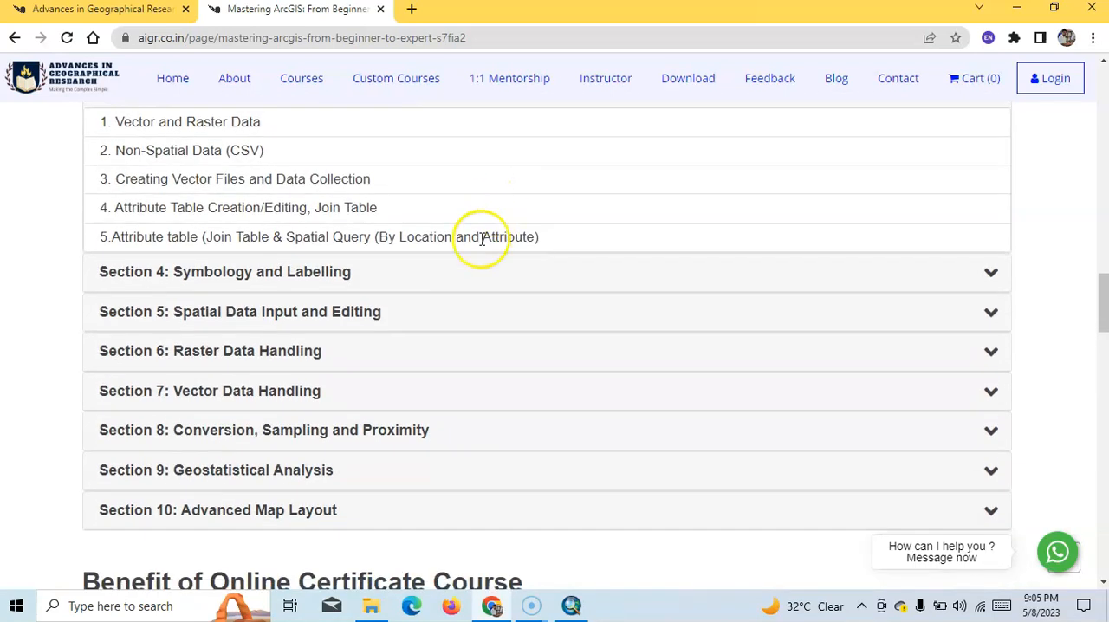
pyautogui.click(782, 267)
pyautogui.scroll(-3, 705, 295)
pyautogui.scroll(-2, 705, 294)
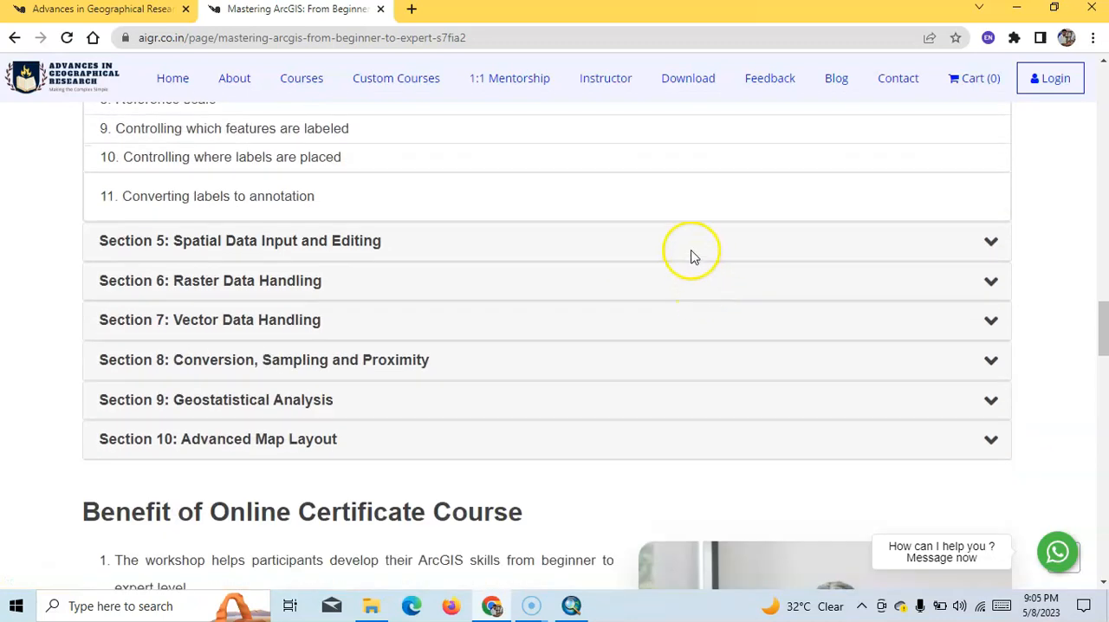